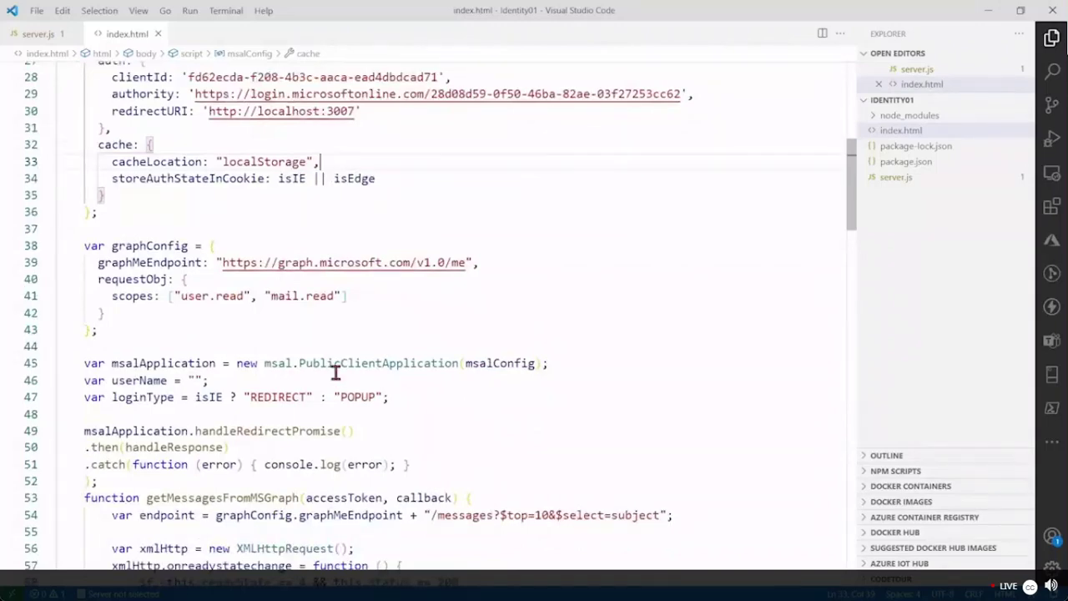
Review the script in index.html from the MSAL configuration down to the handleResponse and signIn functions
scroll(438, 360, "down", 2)
scroll(438, 360, "down", 10)
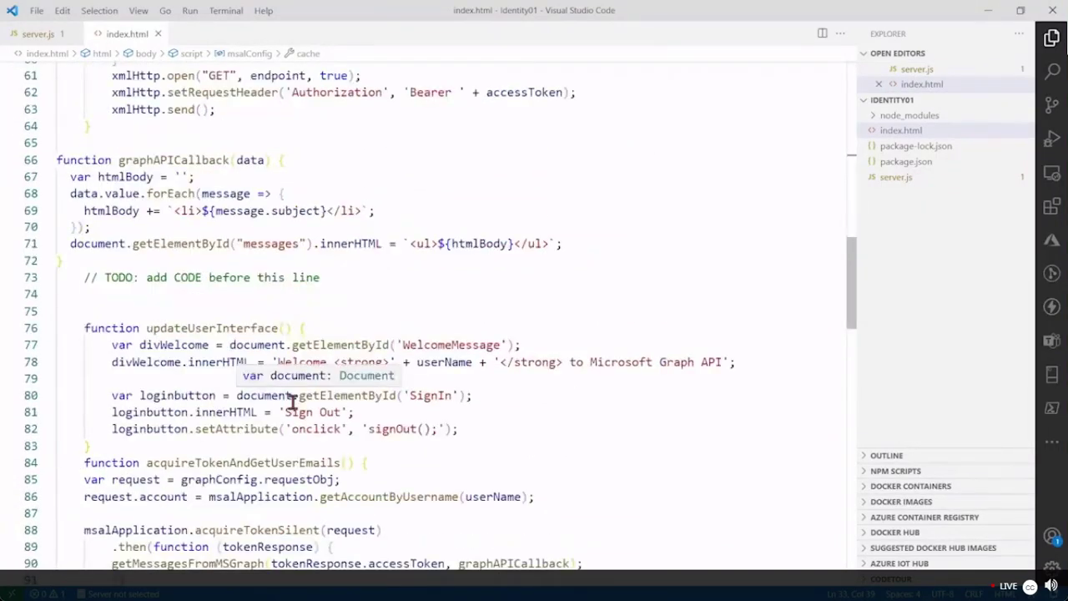
scroll(292, 403, "down", 4)
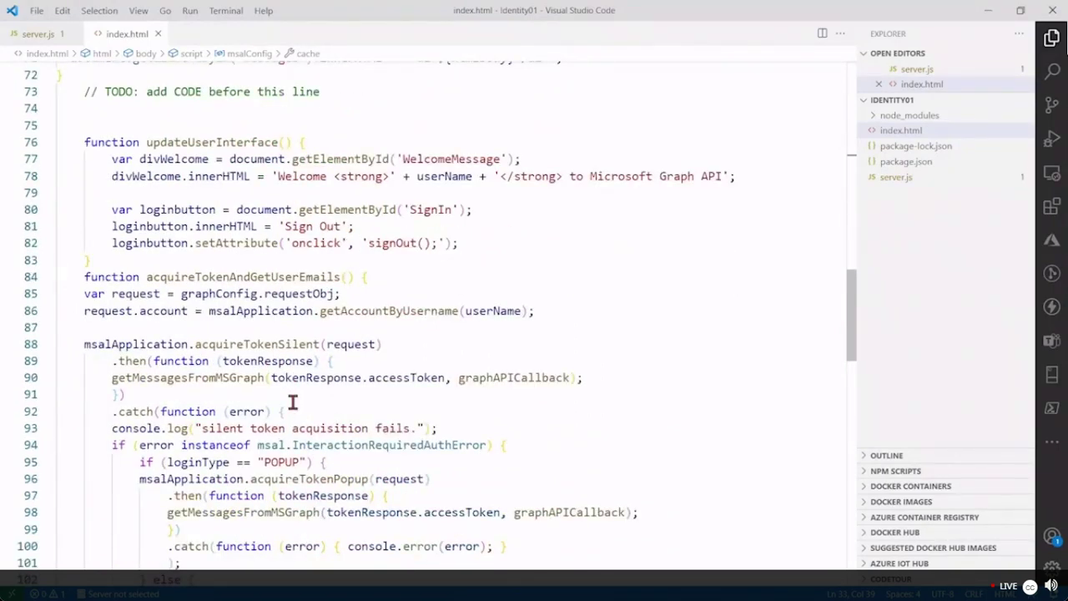
scroll(292, 403, "down", 8)
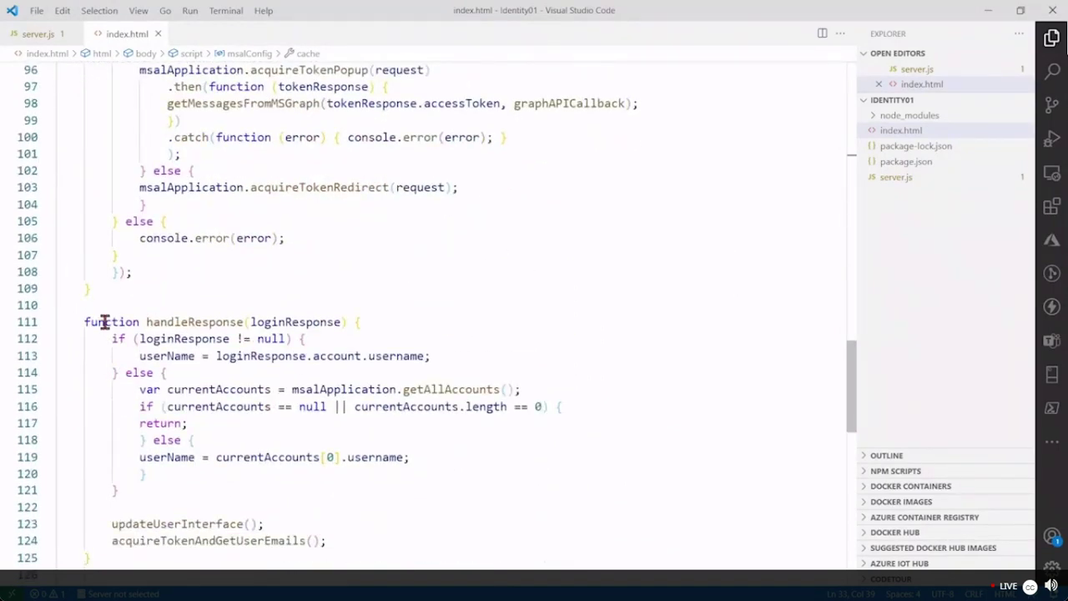
left_click_drag(86, 322, 125, 500)
scroll(203, 476, "down", 4)
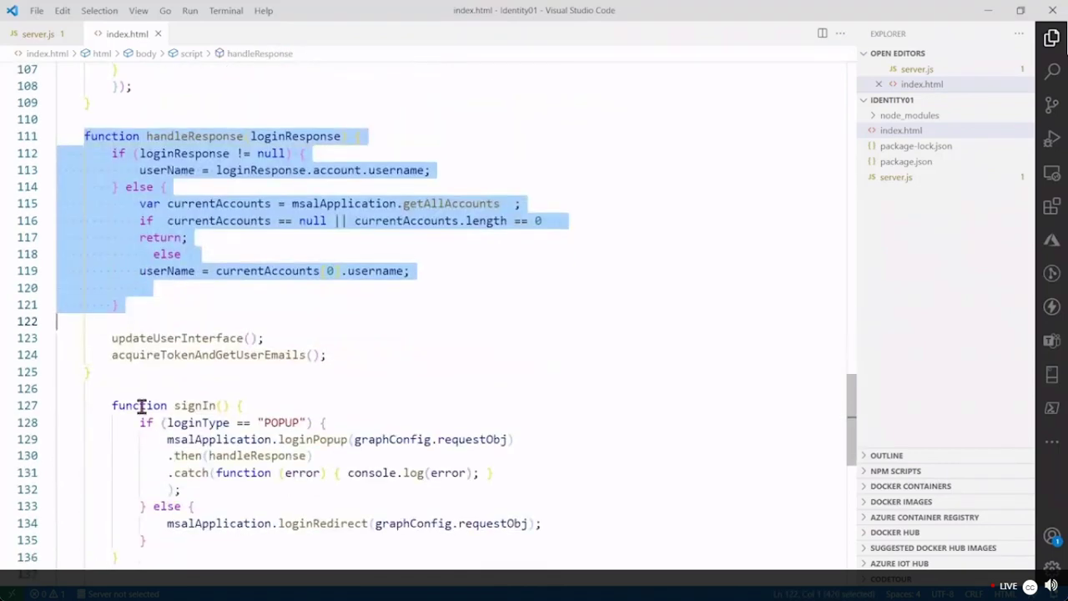
left_click_drag(109, 405, 153, 529)
left_click(159, 469)
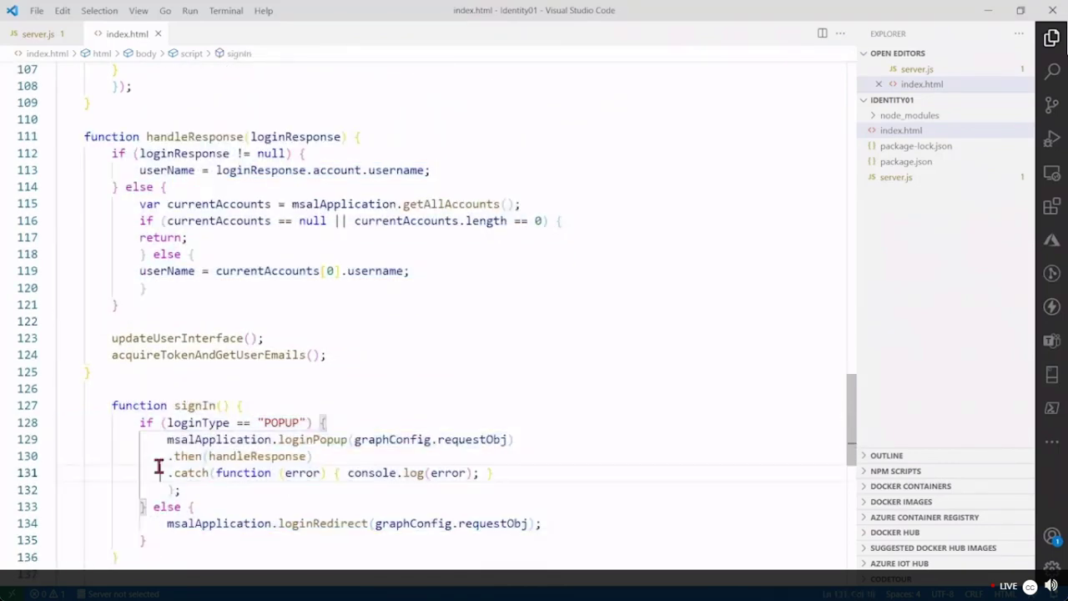
scroll(159, 469, "down", 3)
Examine the acquireTokenSilent and acquireTokenPopup calls in the acquireTokenAndGetUserEmails function
scroll(236, 406, "up", 6)
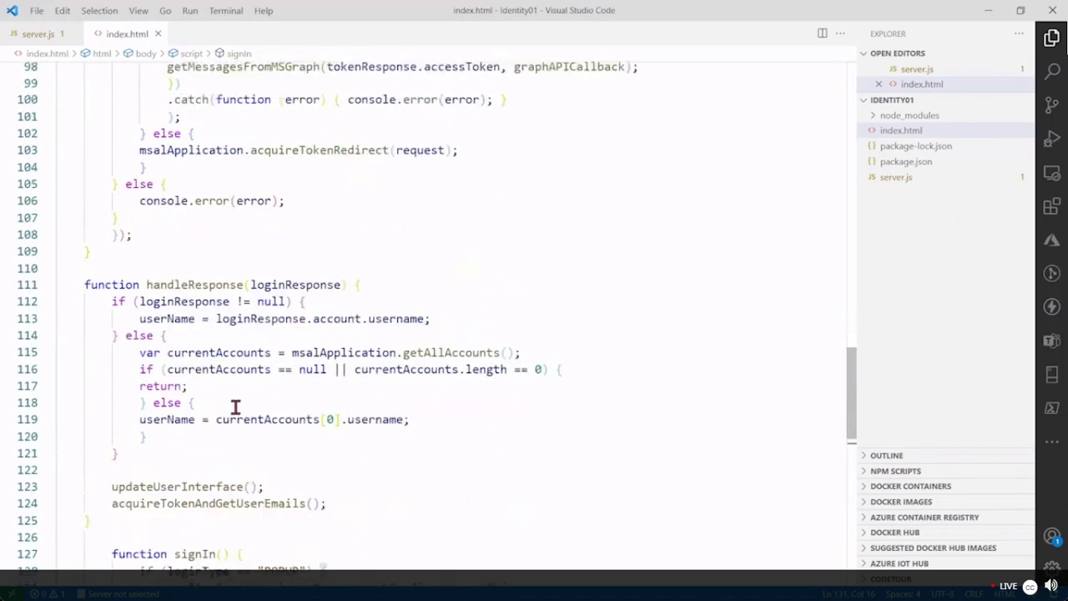
scroll(236, 406, "up", 6)
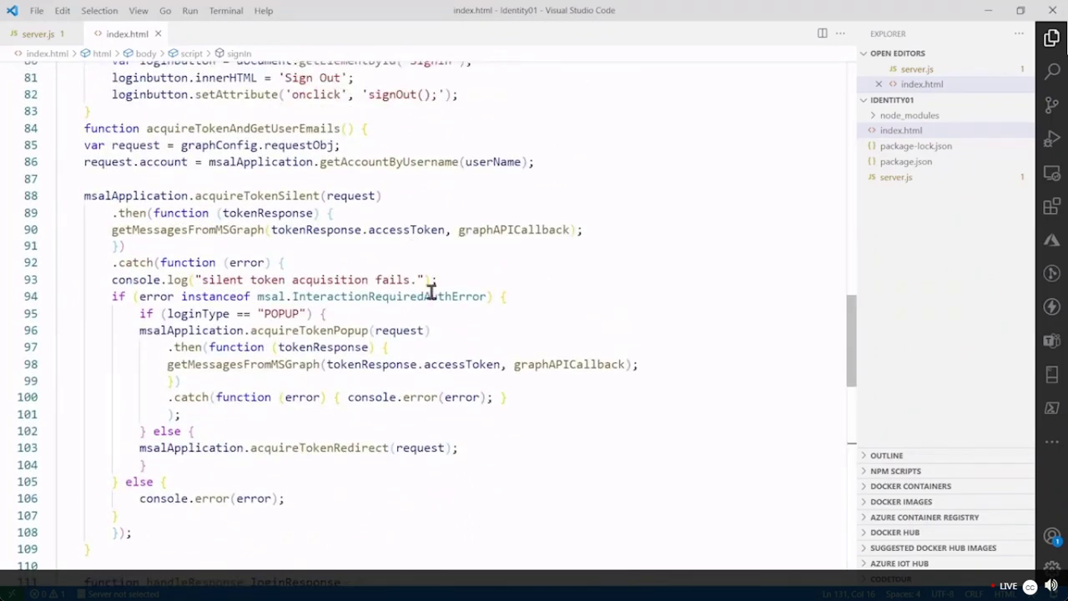
scroll(435, 273, "up", 2)
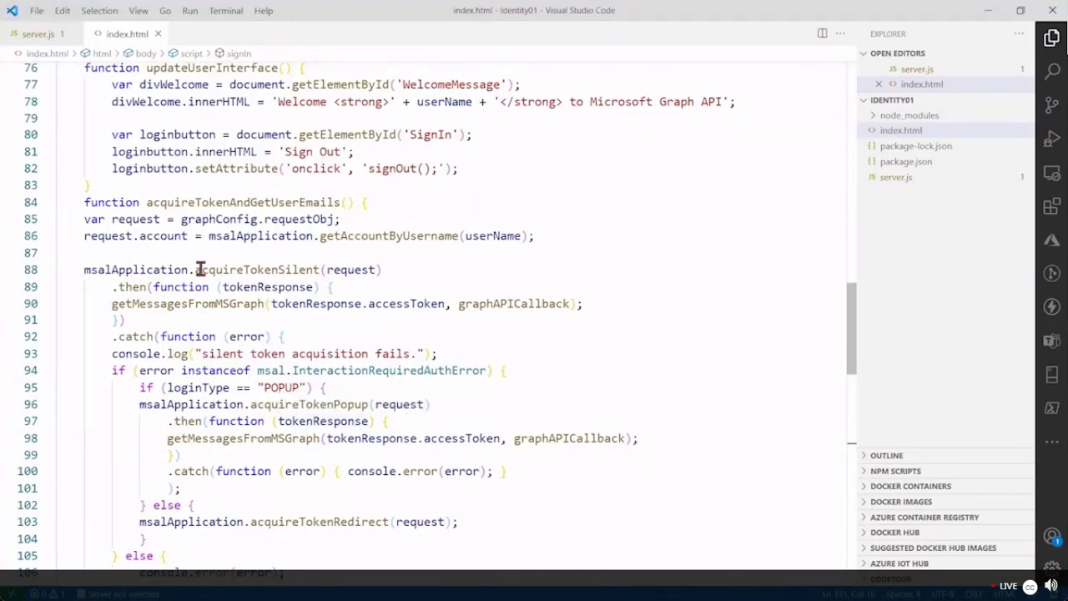
left_click_drag(195, 270, 361, 270)
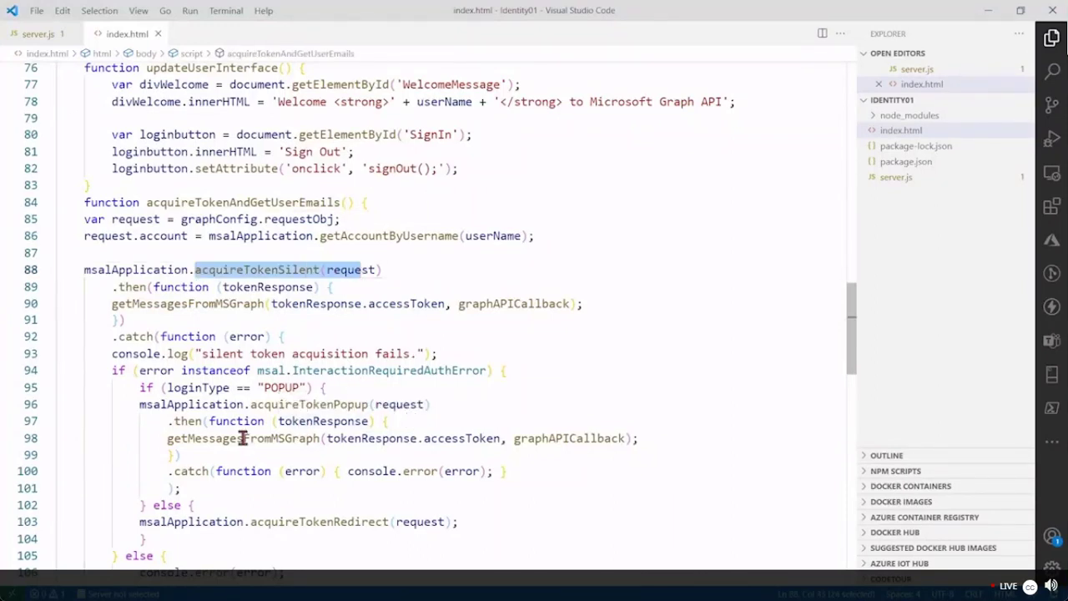
left_click_drag(243, 404, 423, 404)
left_click(538, 381)
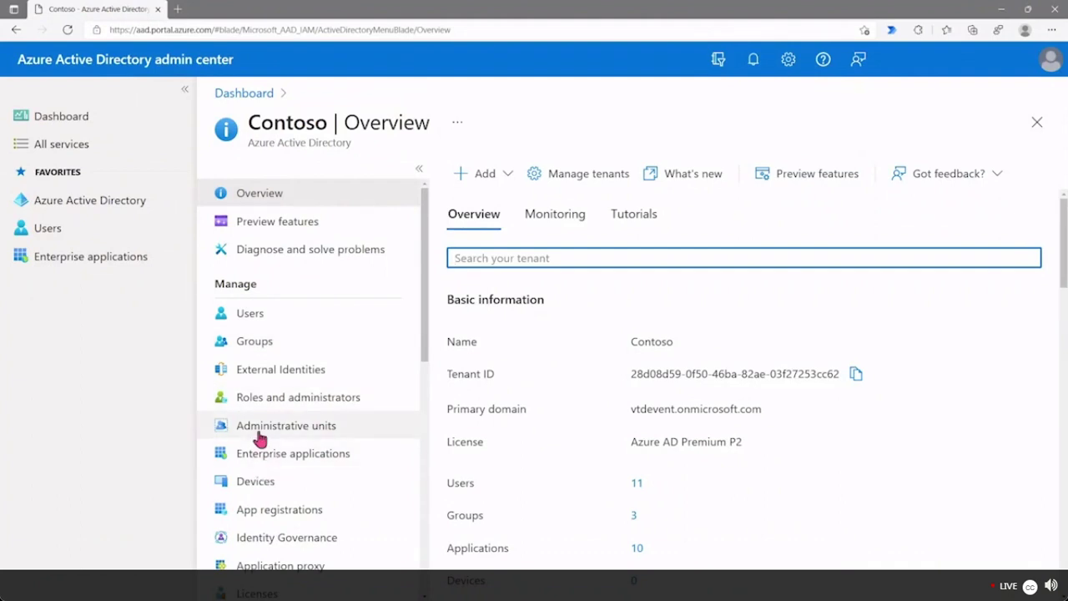
In the Azure Active Directory admin center, register a new single-tenant application named Identity SPA2
left_click(260, 517)
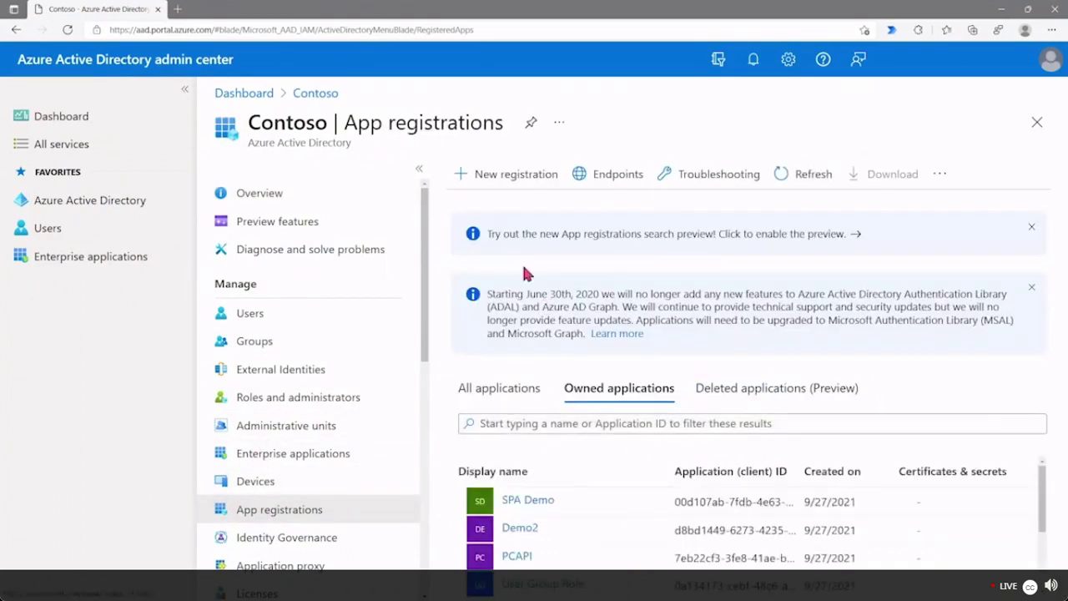
left_click(508, 173)
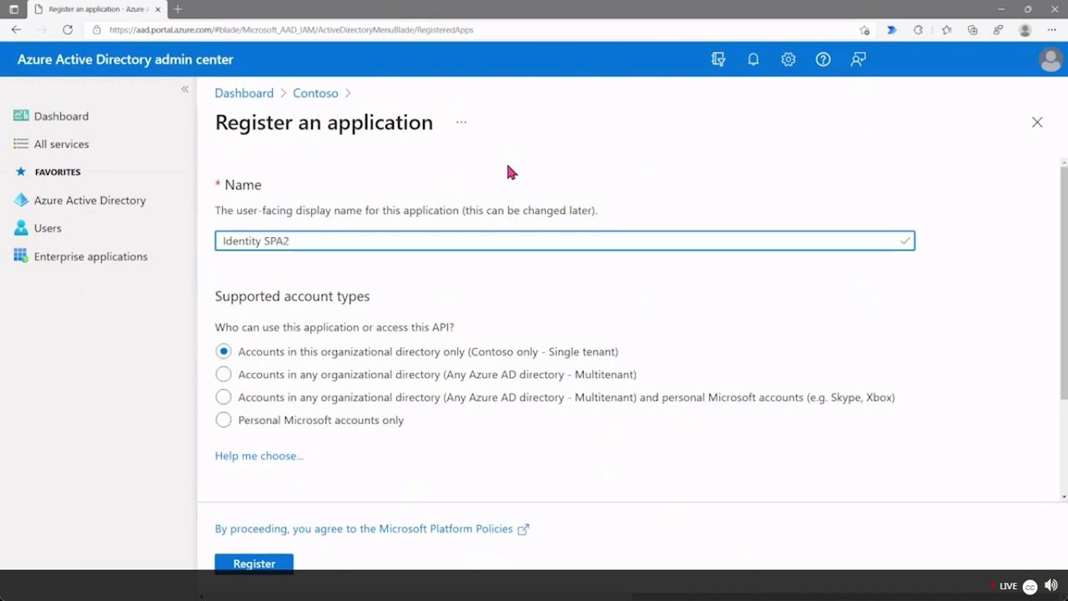
scroll(379, 380, "down", 1)
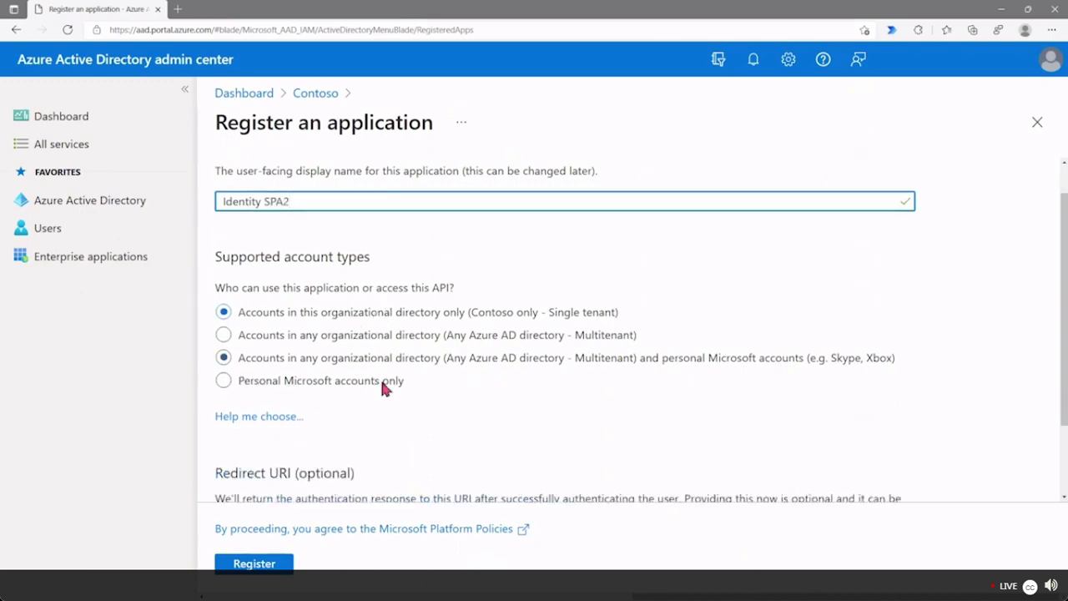
left_click(254, 567)
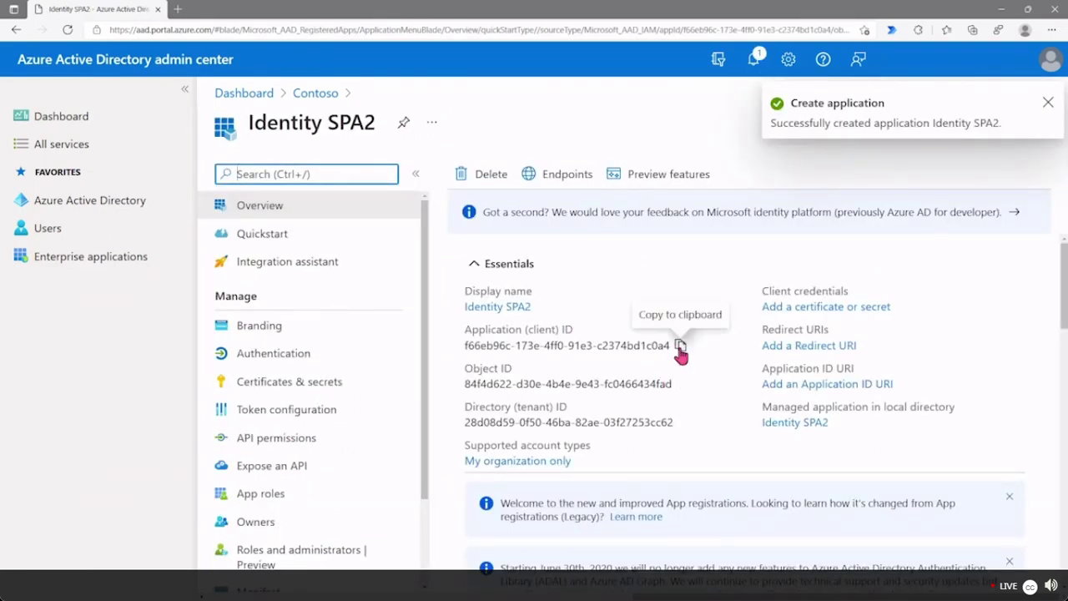
Copy Identity SPA2's application (client) ID into the Notepad notes on a new line labelled "App id 2 -", between the tenant ID and login URL
left_click(680, 348)
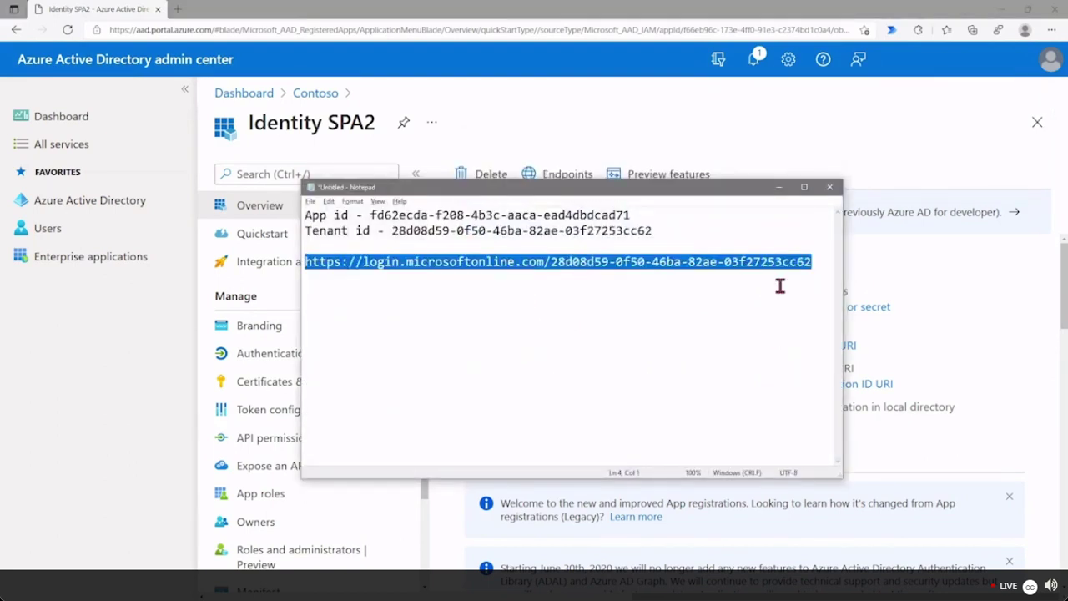
left_click(723, 231)
key("Return")
key("Return")
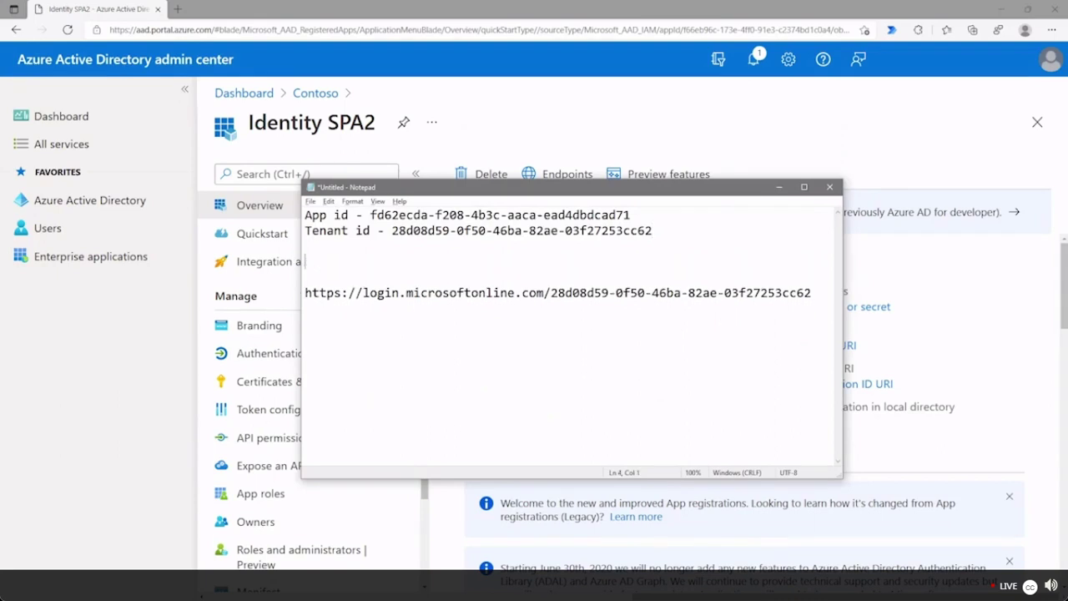
type("App id 2 -")
type("f66eb96c-173e-4ff0-91e3-c2374bd1c0a4")
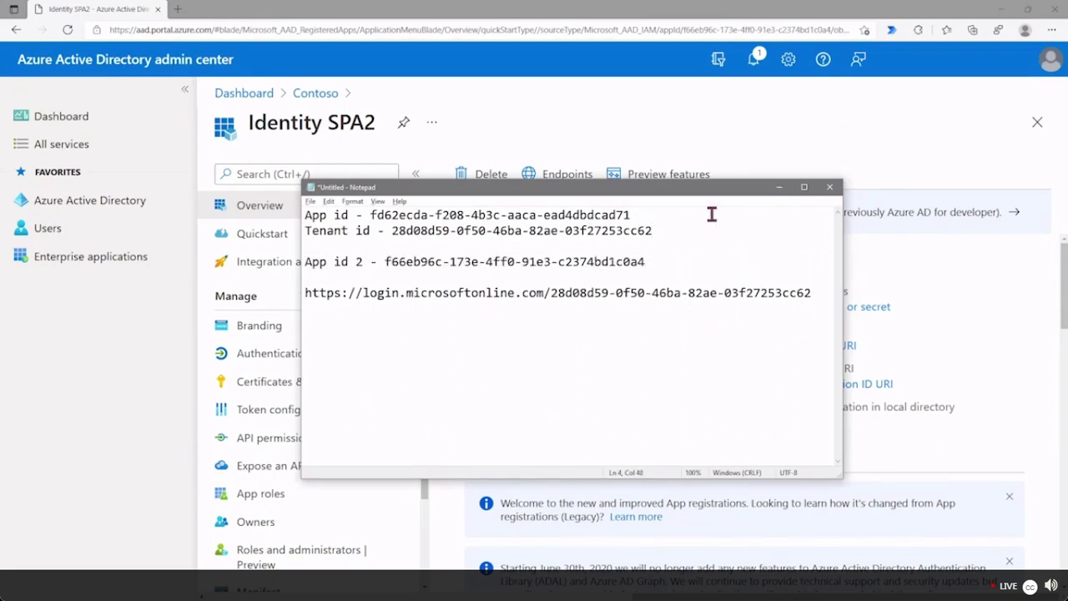
left_click(778, 187)
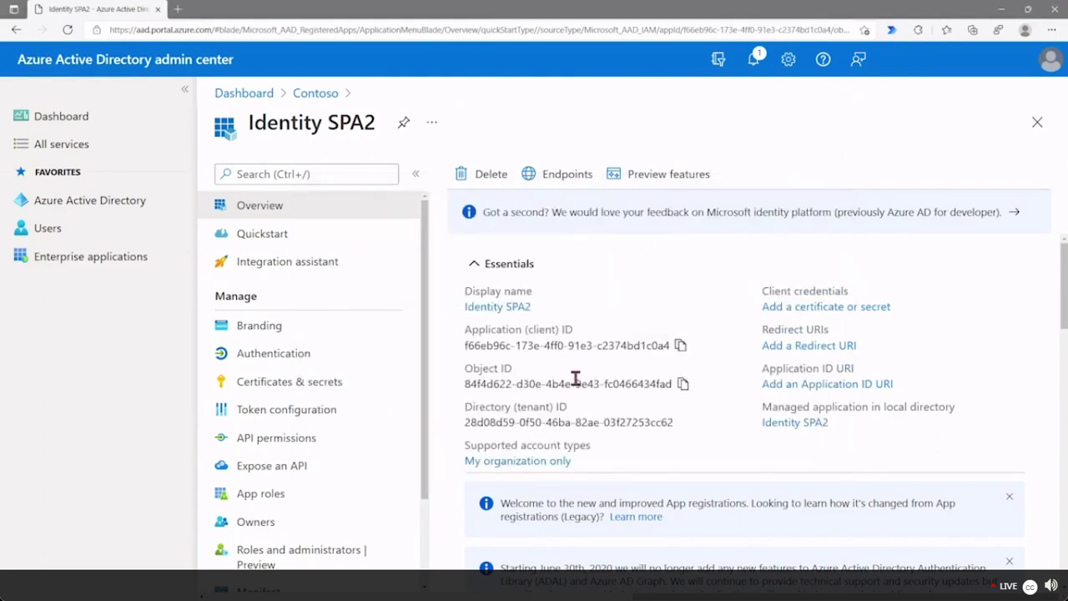
left_click(277, 360)
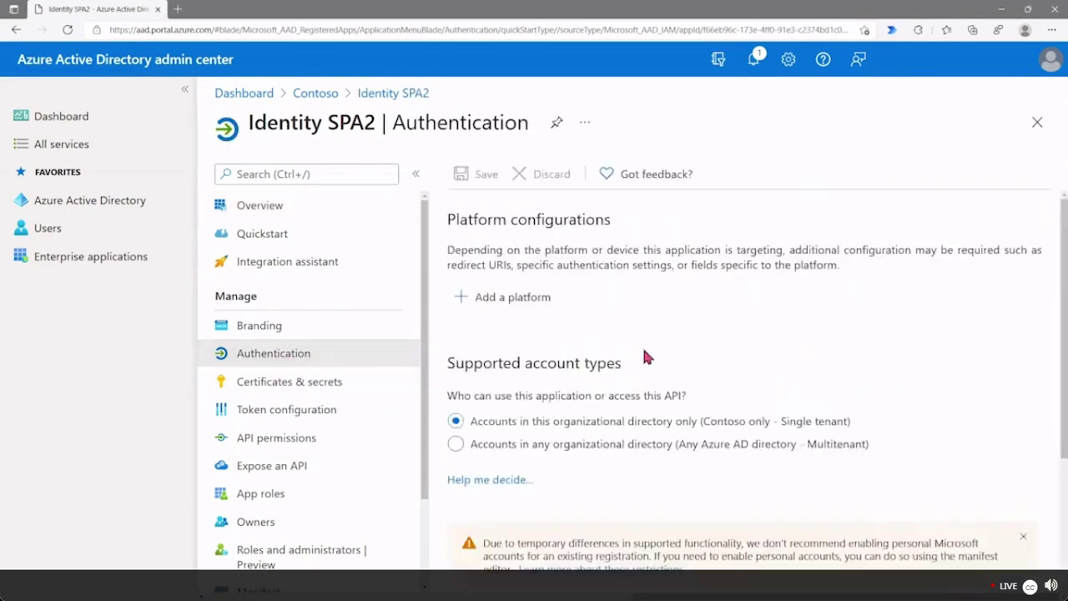
left_click(538, 307)
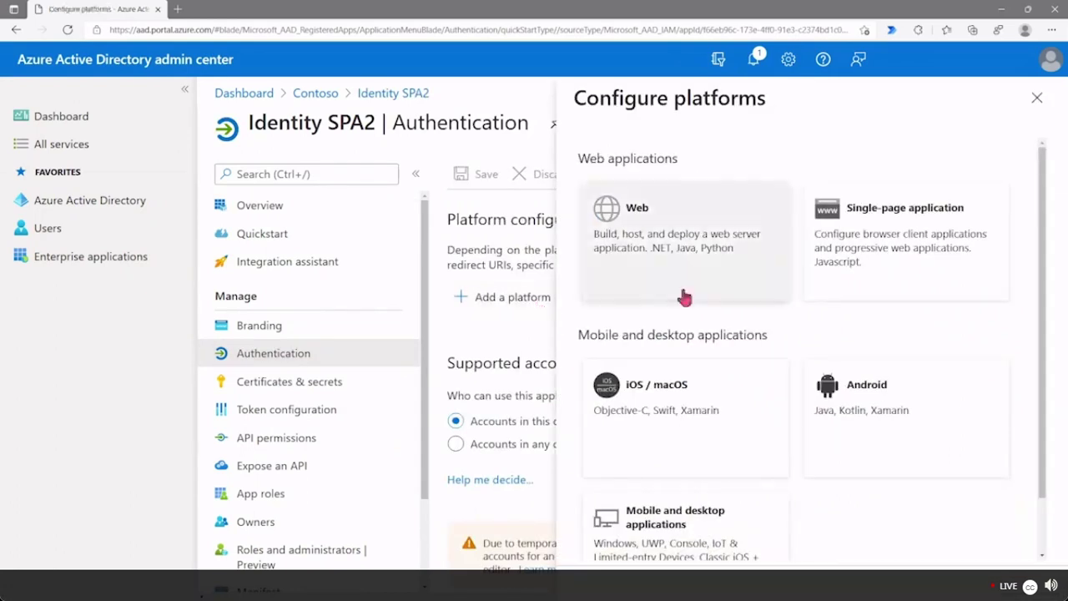
left_click(834, 240)
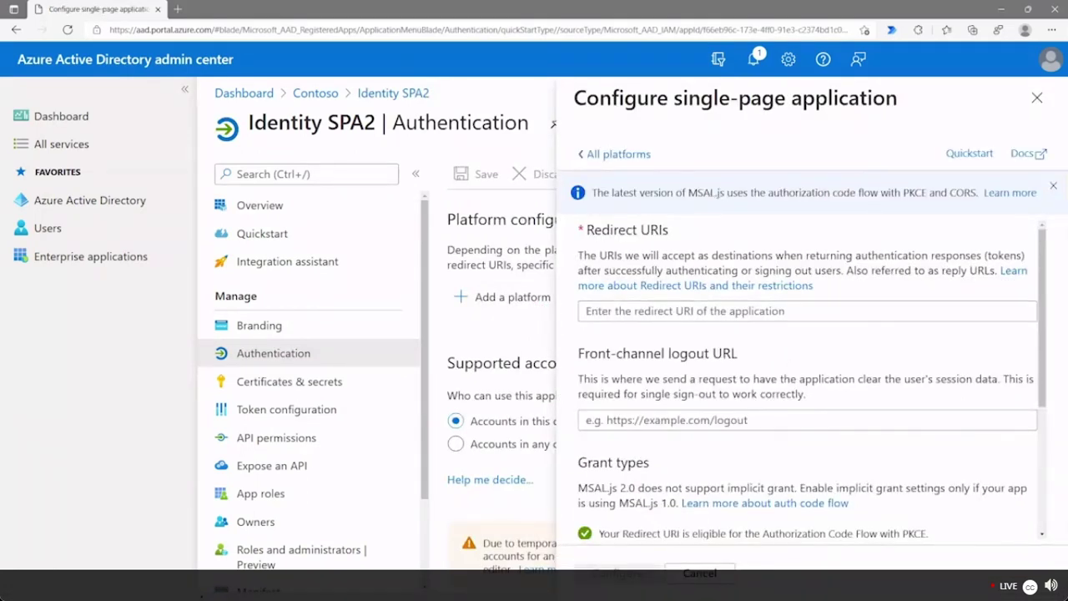
left_click(759, 308)
type("h")
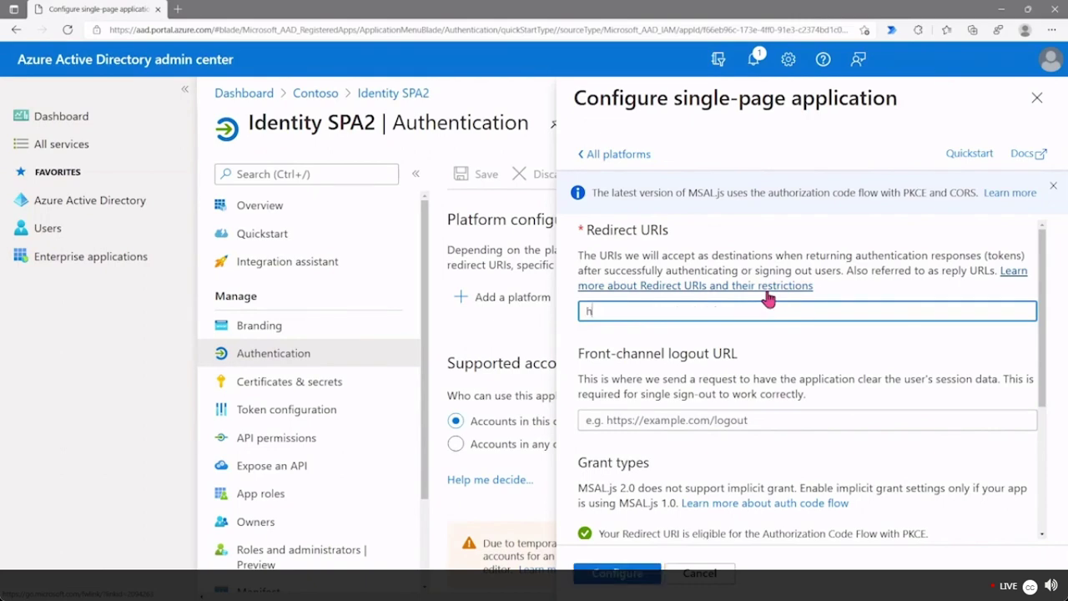
type("ttp://localhost:")
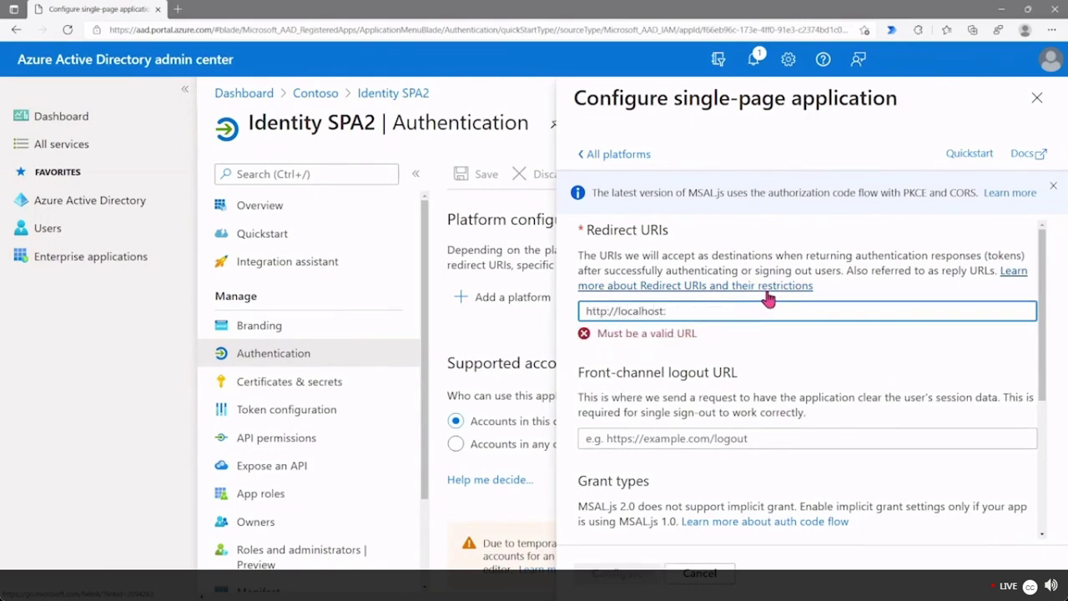
type("3007")
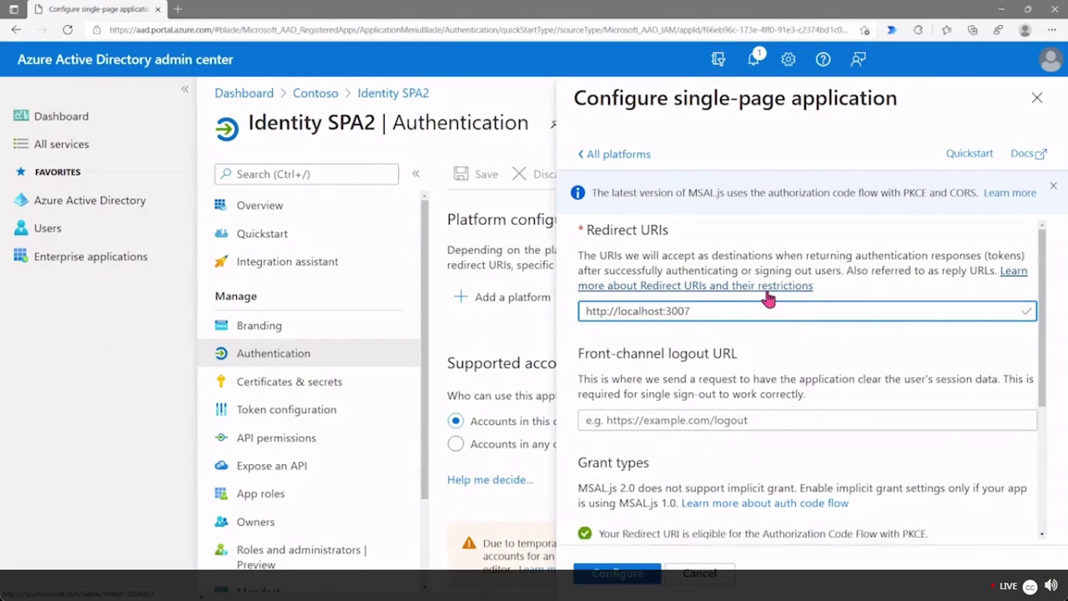
left_click(617, 569)
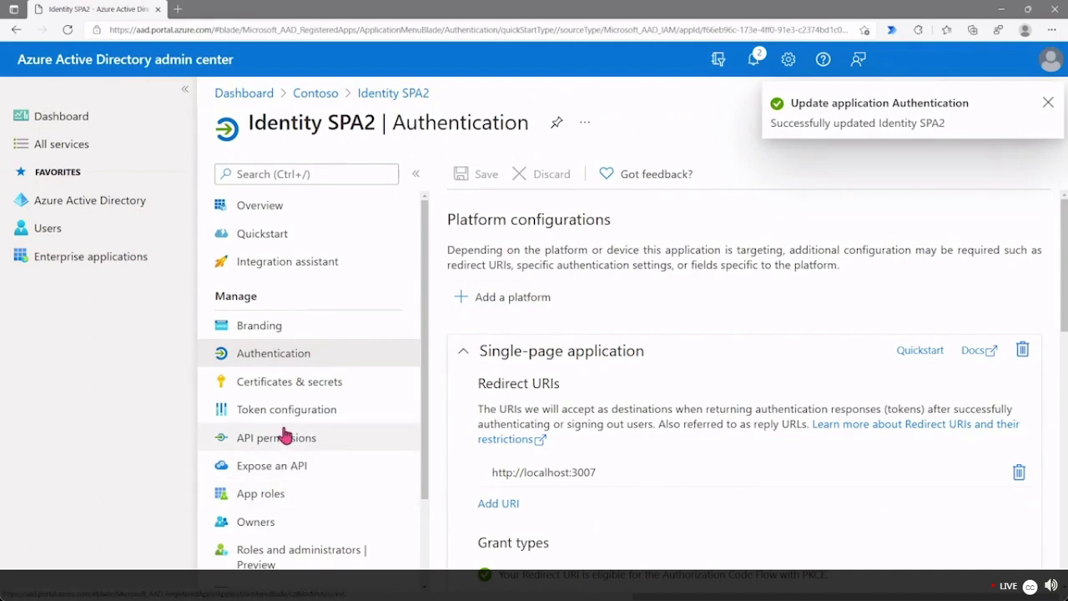
Begin a new API permission request for Identity SPA2 using Microsoft Graph delegated permissions
scroll(281, 474, "down", 2)
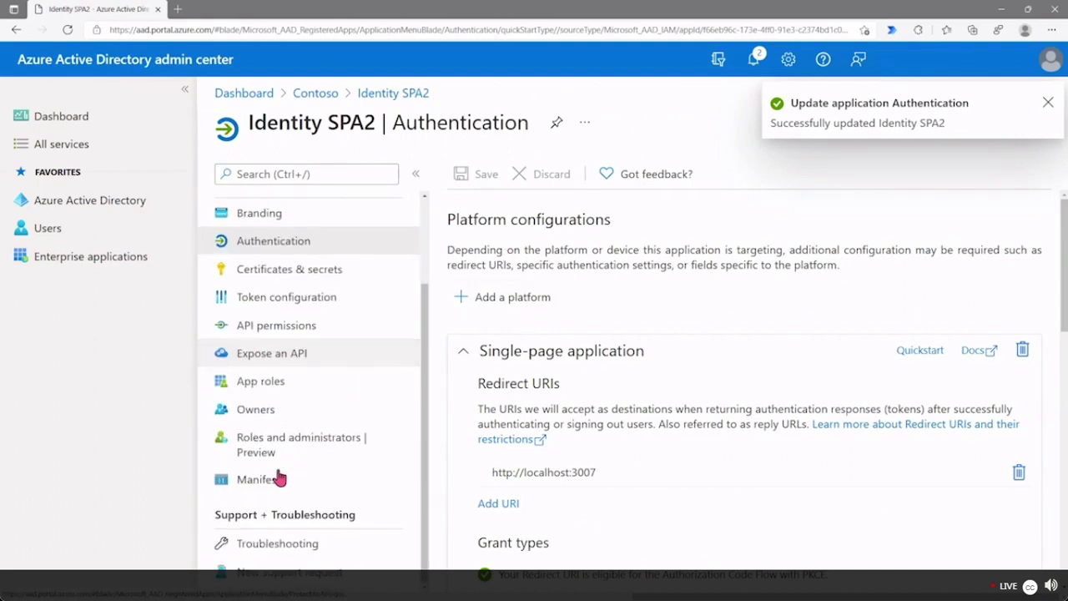
left_click(267, 337)
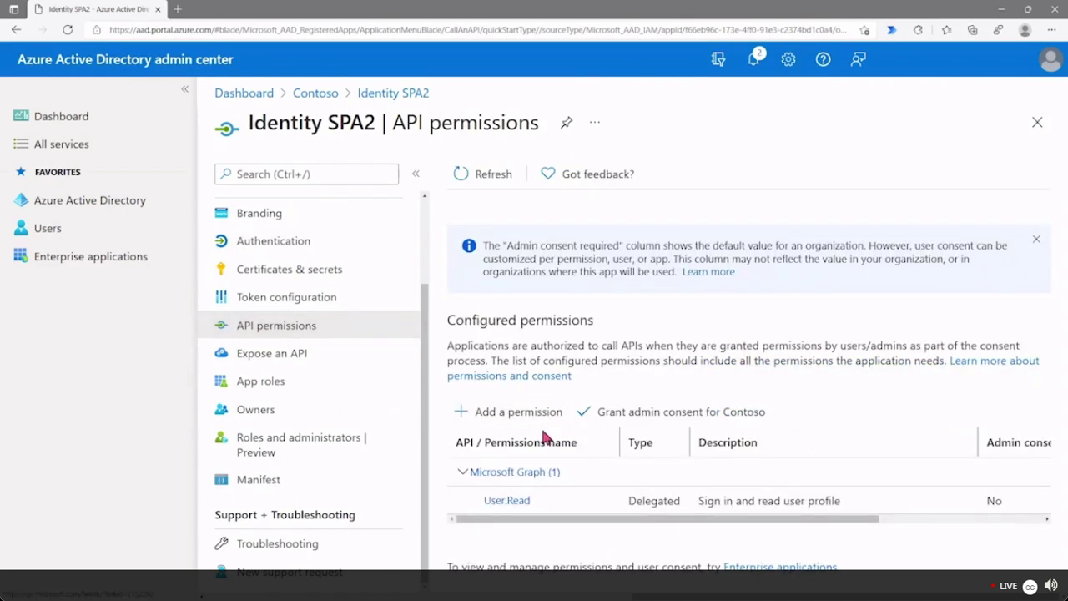
left_click(501, 411)
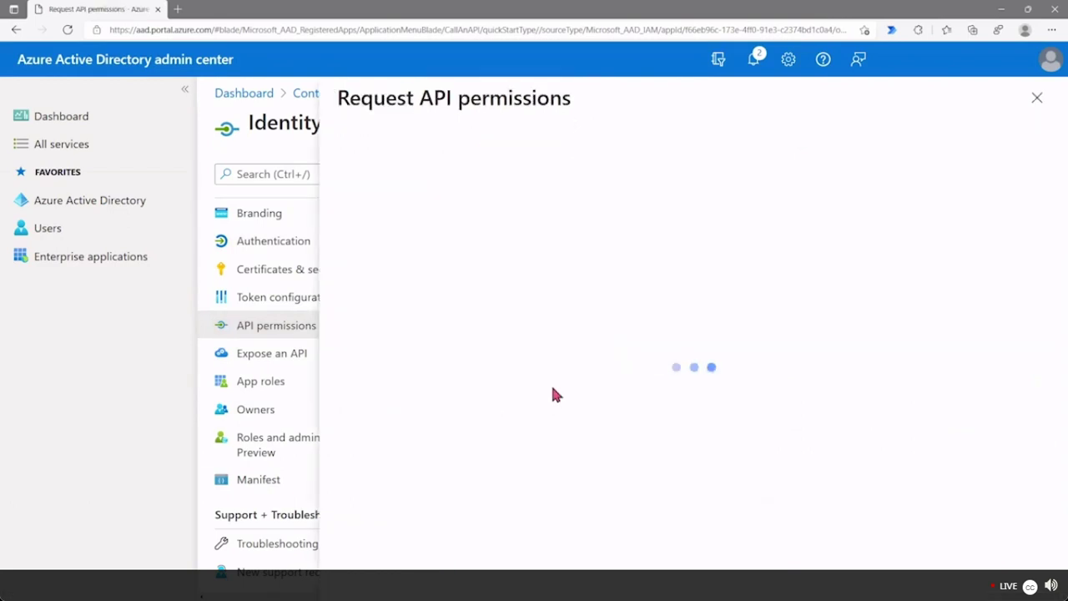
left_click(554, 308)
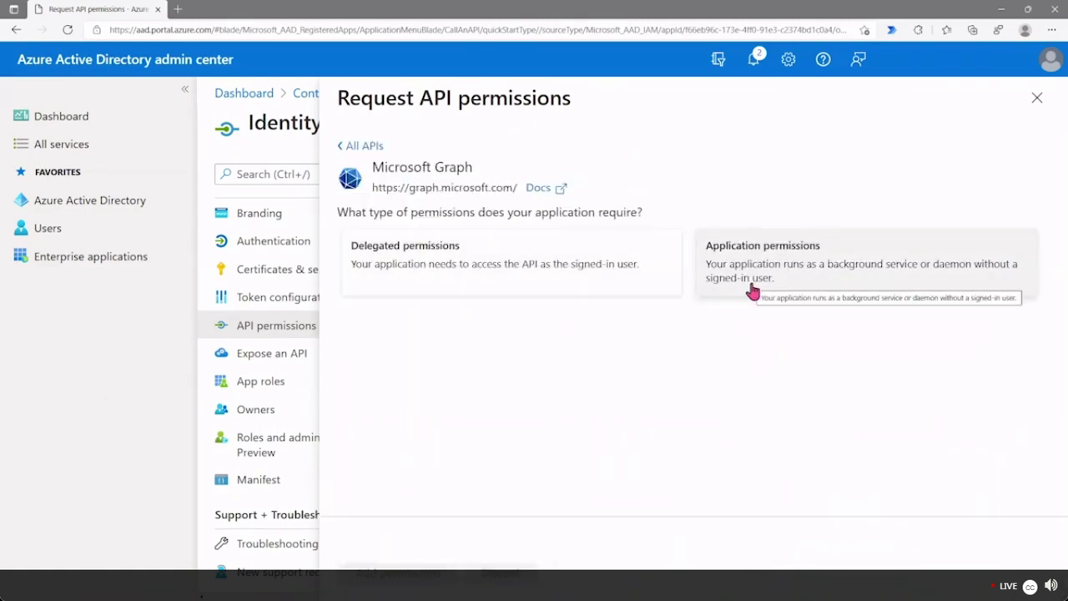
left_click(415, 284)
Filter the permissions by "mail.r" and add the Mail.Read permission to the application
left_click(453, 357)
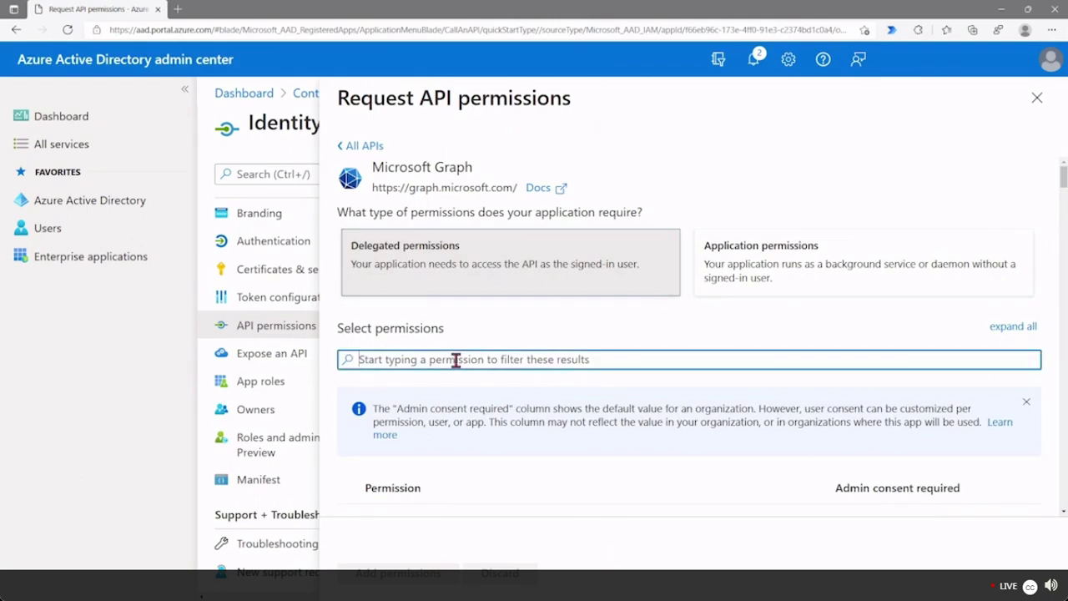
type("mail")
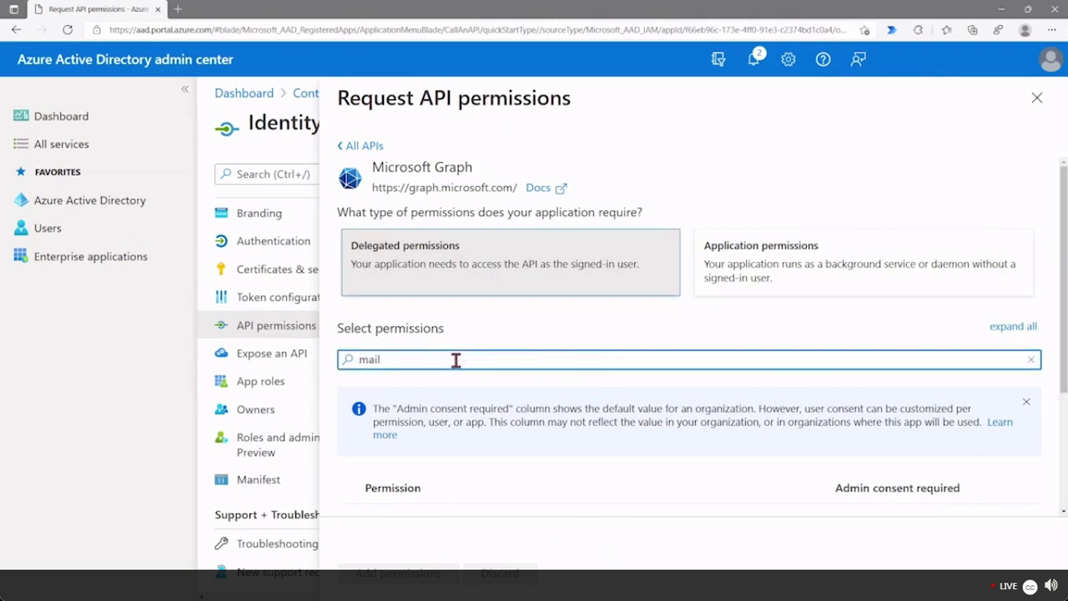
type(".r")
scroll(455, 359, "down", 1)
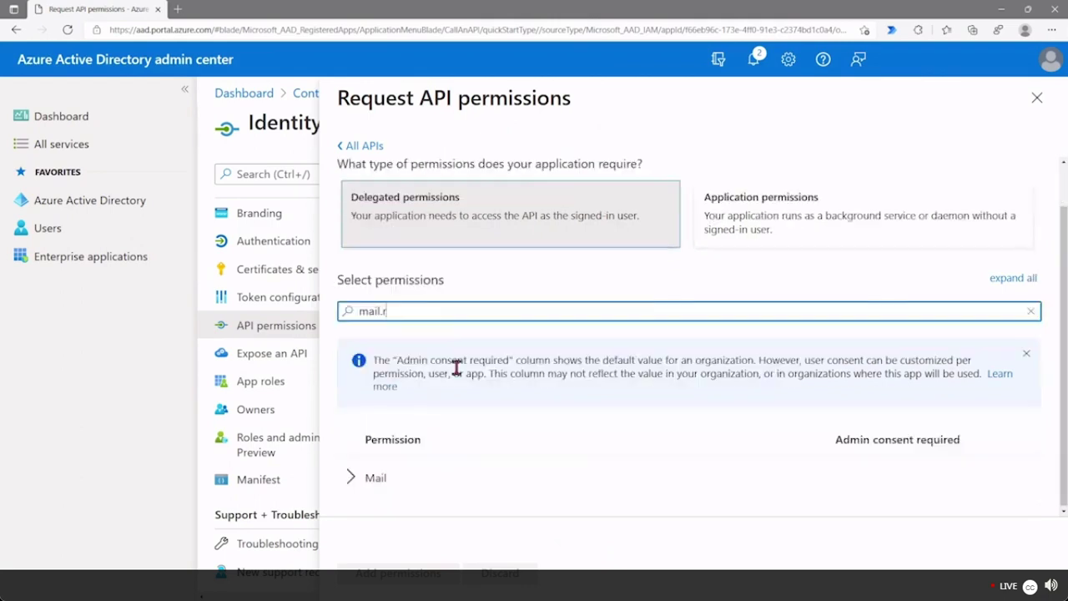
left_click(351, 476)
scroll(449, 415, "down", 3)
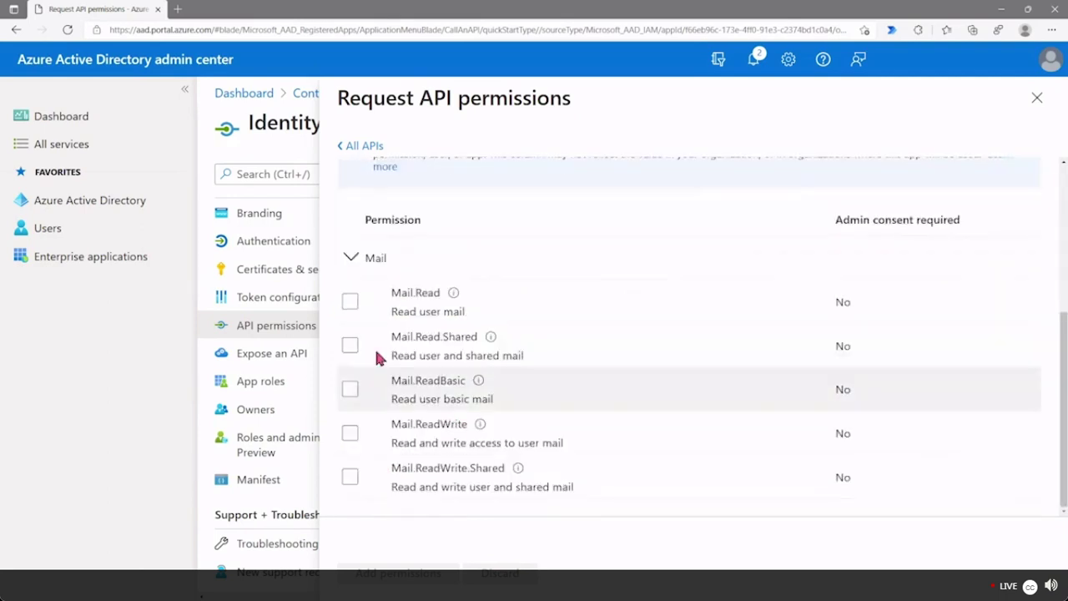
left_click(350, 302)
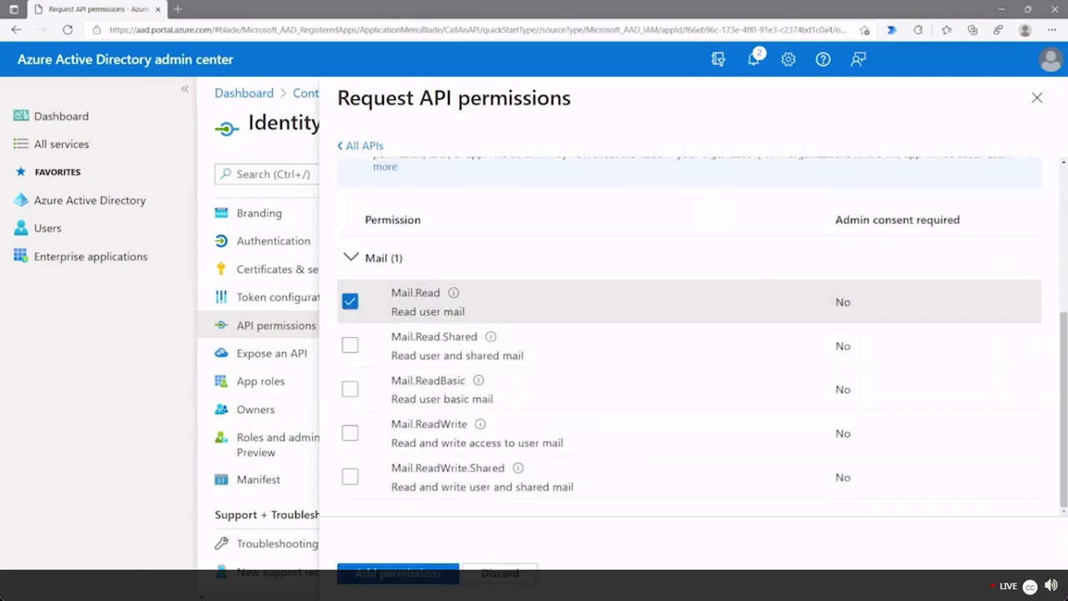
left_click(392, 575)
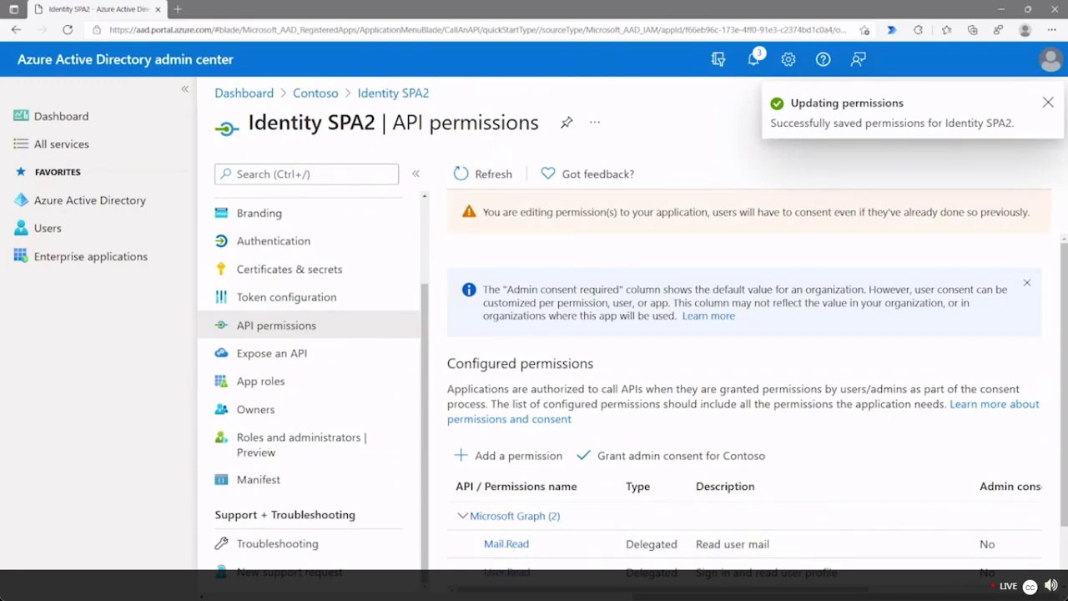
In Visual Studio Code, clear the existing clientId value from the msalConfig auth block in index.html
key("alt+Tab")
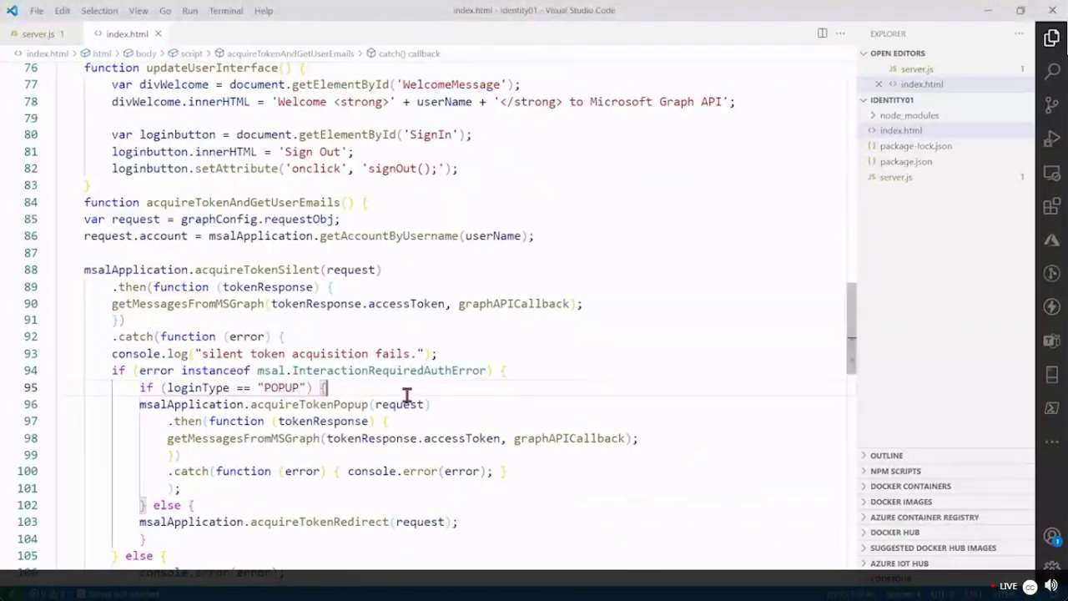
left_click(391, 342)
scroll(303, 317, "up", 17)
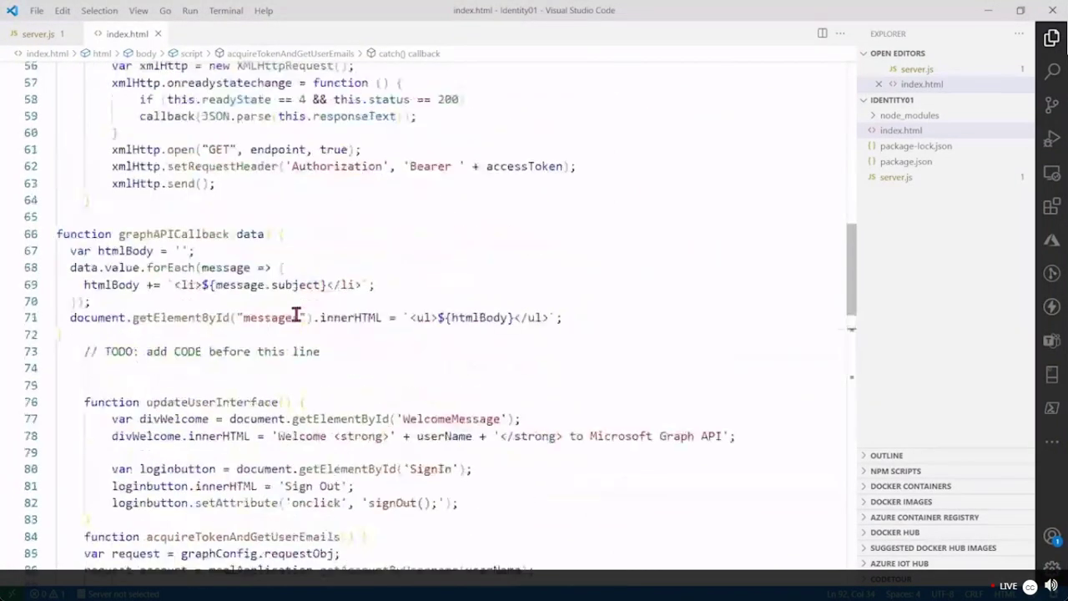
scroll(296, 314, "up", 2)
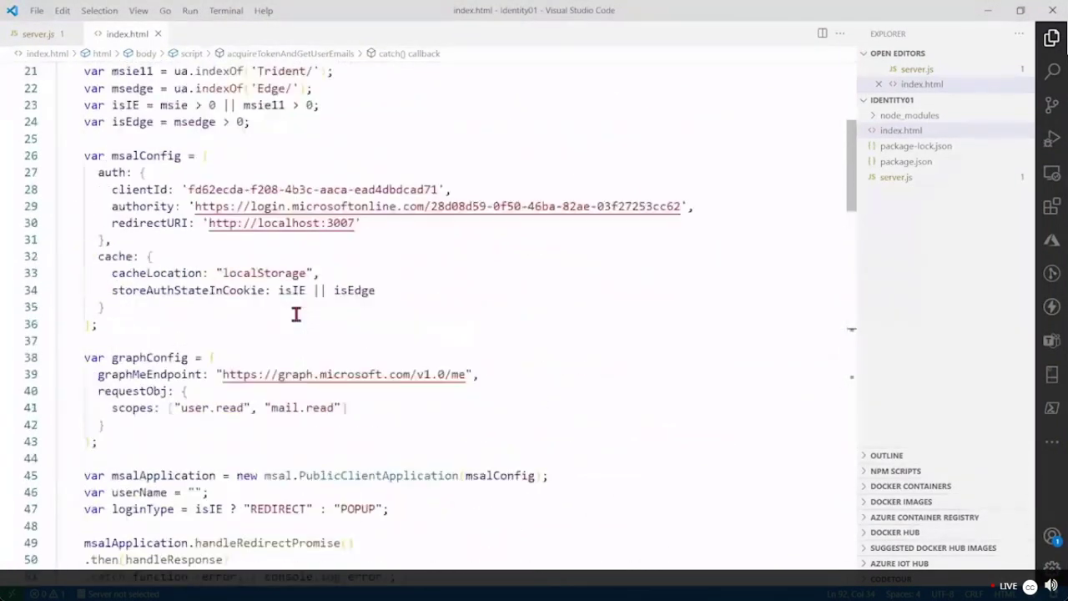
left_click(191, 189)
left_click_drag(195, 189, 434, 189)
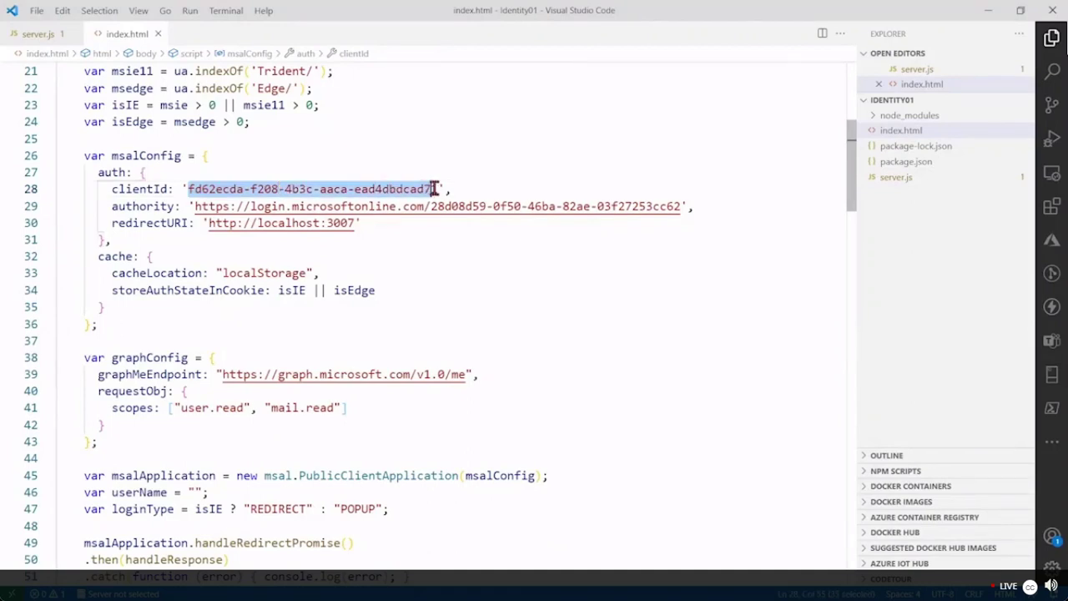
key("BackSpace")
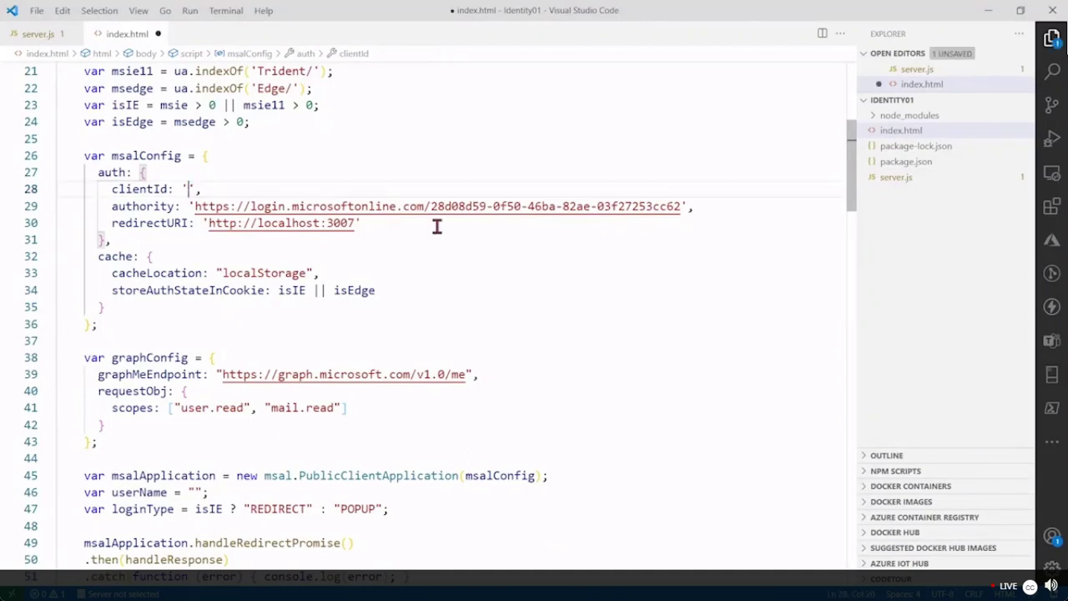
Copy the "App id 2" value from the Notepad notes into the empty clientId string and save index.html
key("alt+Tab")
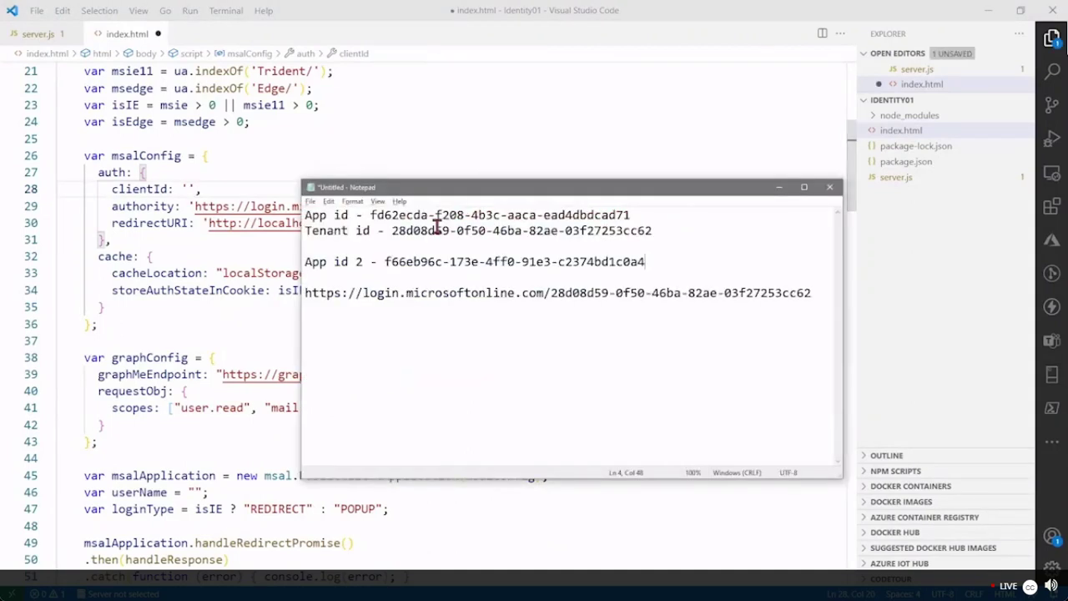
key("shift+Left")
key("shift+Left")
key("shift+Left")
key("shift+Left")
key("shift+Left")
key("shift+Left")
key("shift+Left")
key("shift+Left")
key("shift+Left")
key("shift+Left")
key("shift+Left")
key("shift+Left")
key("shift+Left")
key("shift+Left")
key("shift+Left")
key("shift+Left")
key("shift+Left")
key("shift+Left")
key("shift+Left")
key("shift+Left")
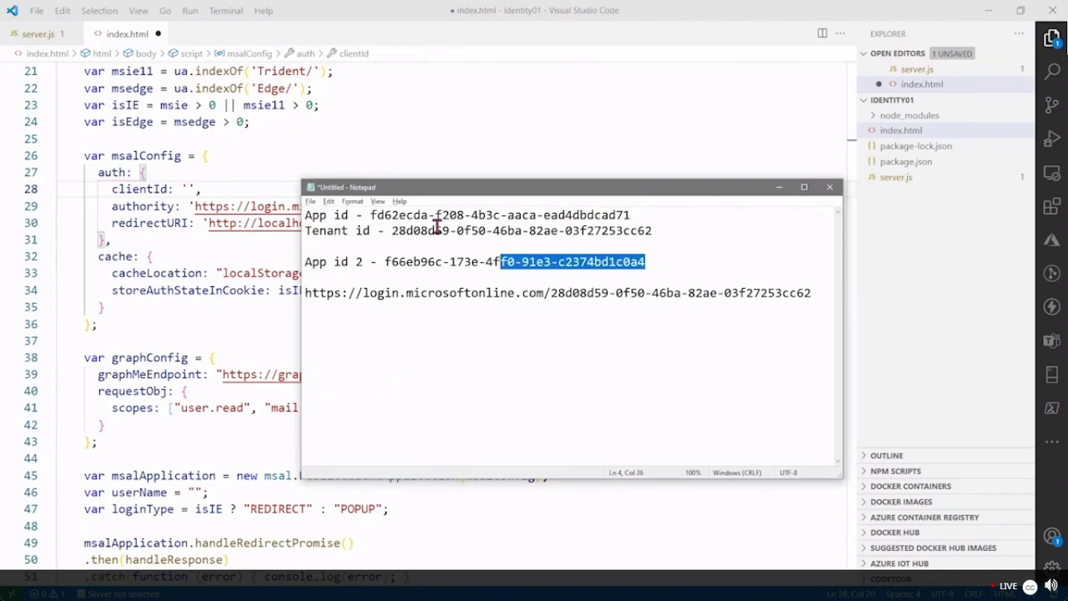
key("shift+Right")
key("ctrl+c")
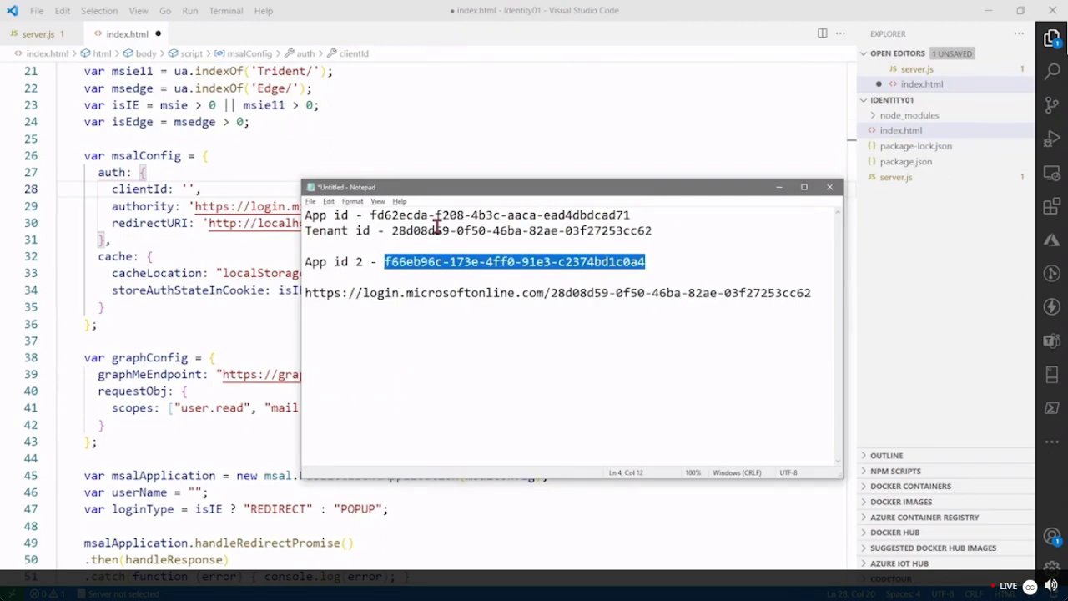
key("alt+Tab")
key("ctrl+v")
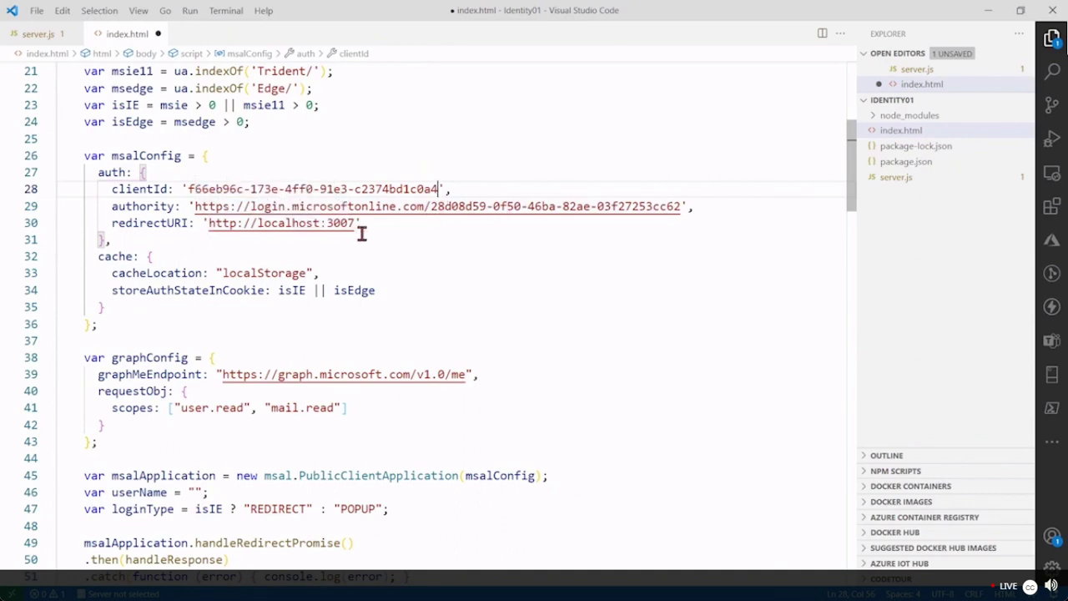
key("ctrl+s")
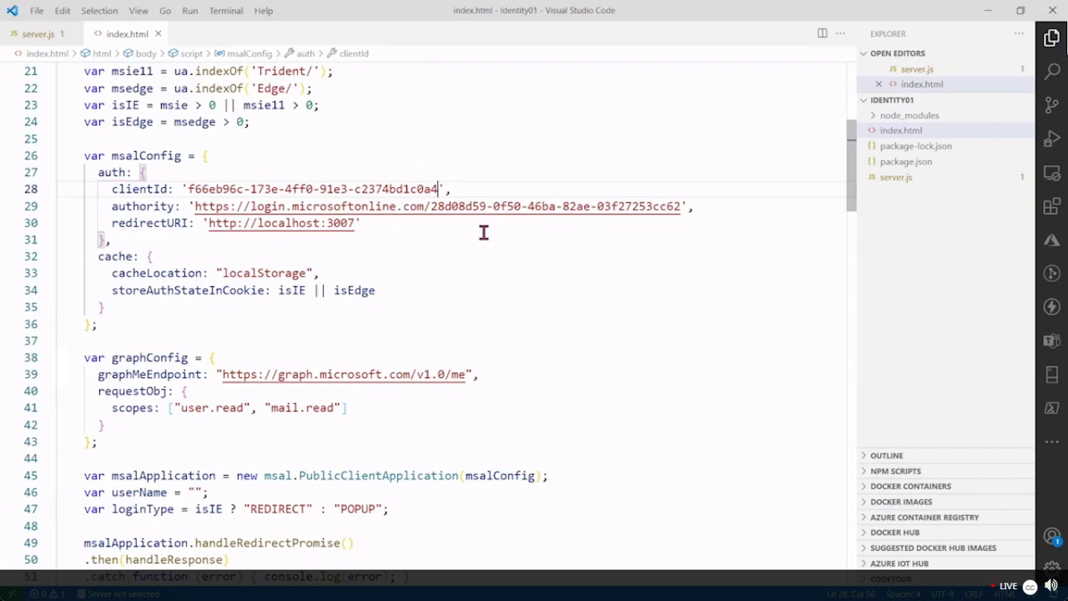
Restart the local web server from the integrated terminal with node server.js
key("ctrl+grave")
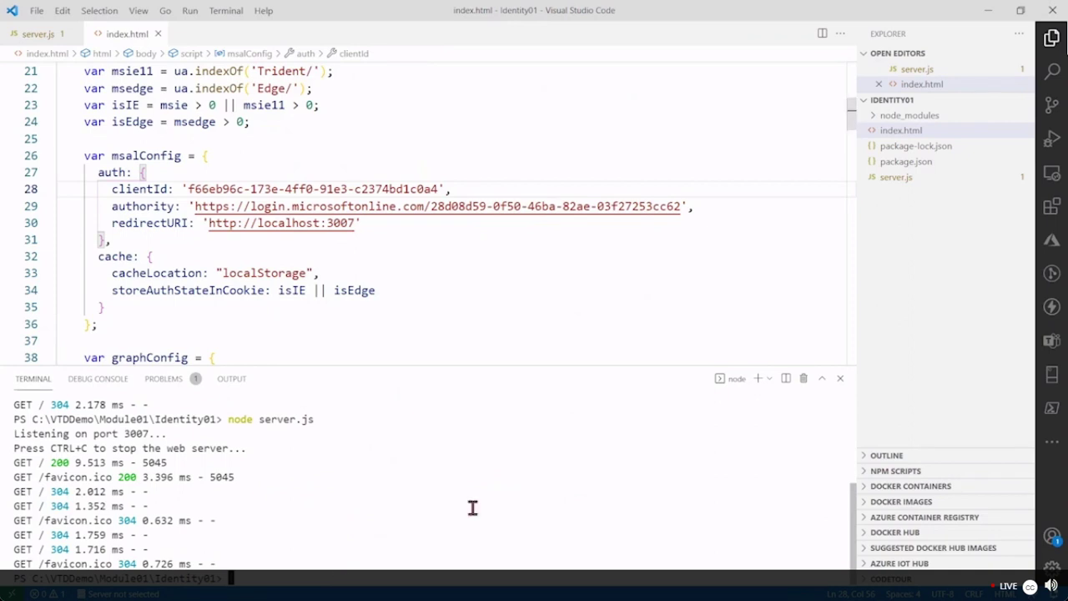
key("Up")
key("Return")
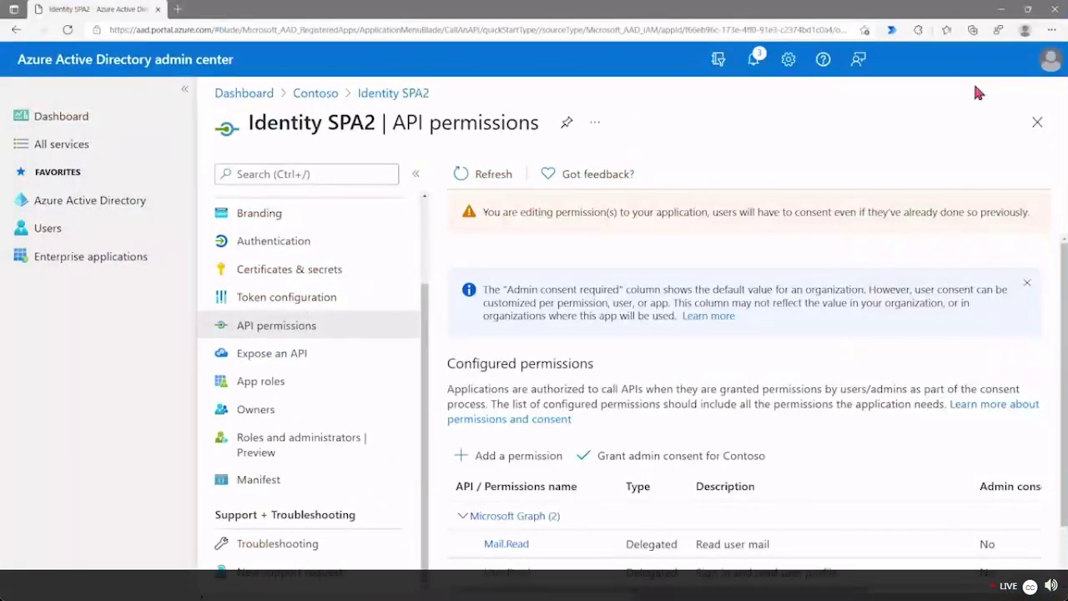
Switch to Microsoft Edge and load localhost:3007 in an InPrivate window
left_click(1051, 30)
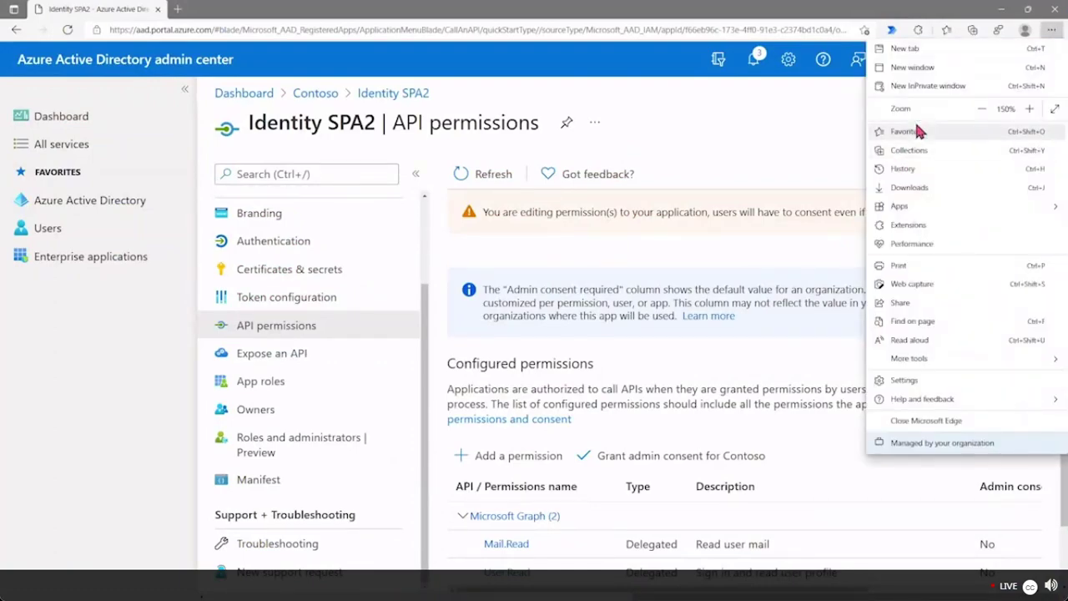
left_click(921, 86)
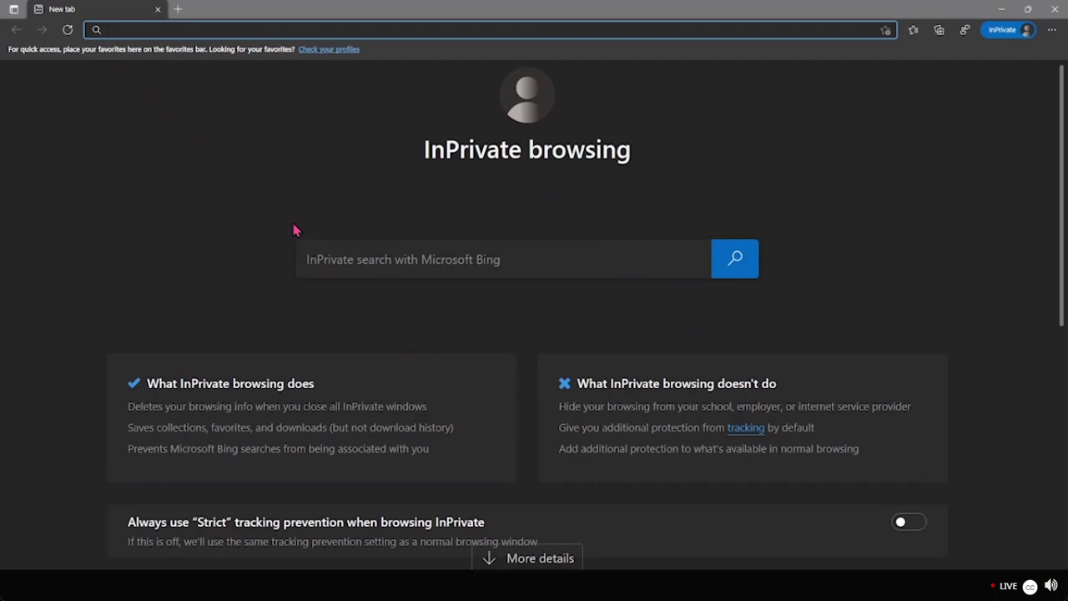
type("local")
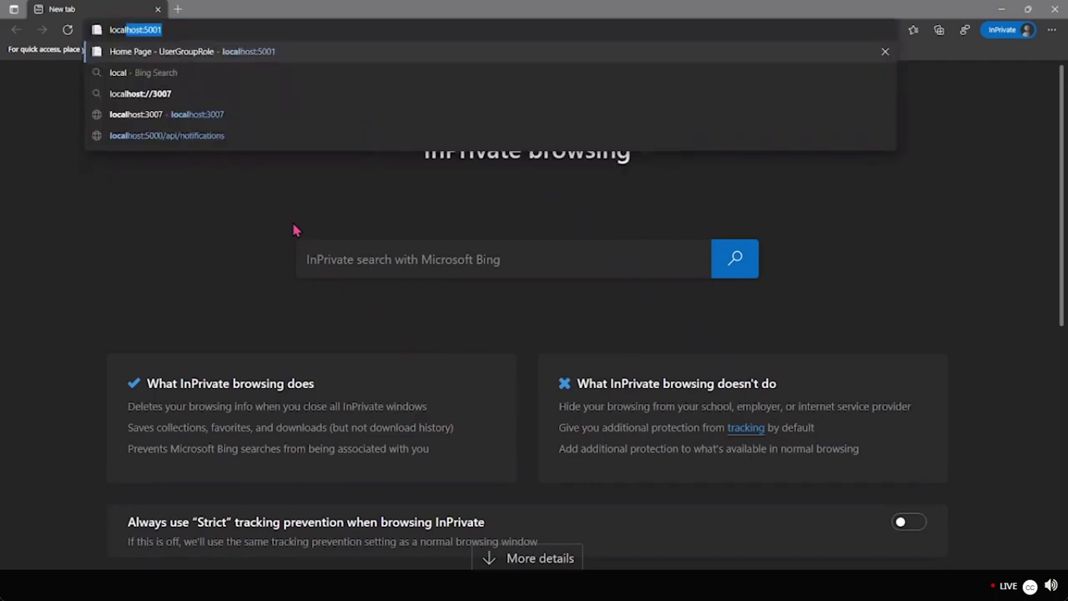
key("Down")
key("Down")
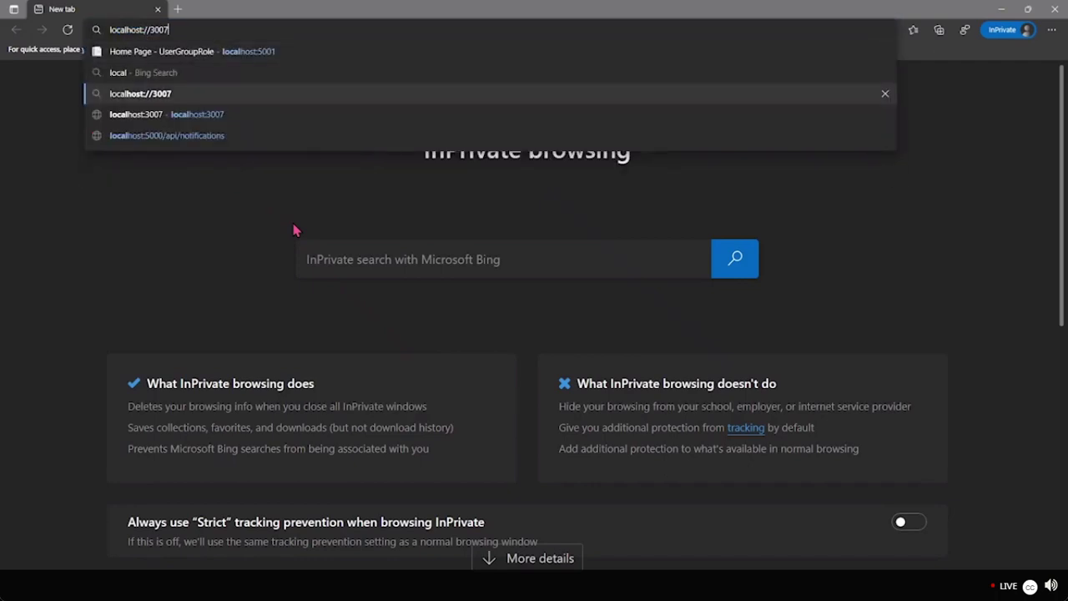
left_click(272, 114)
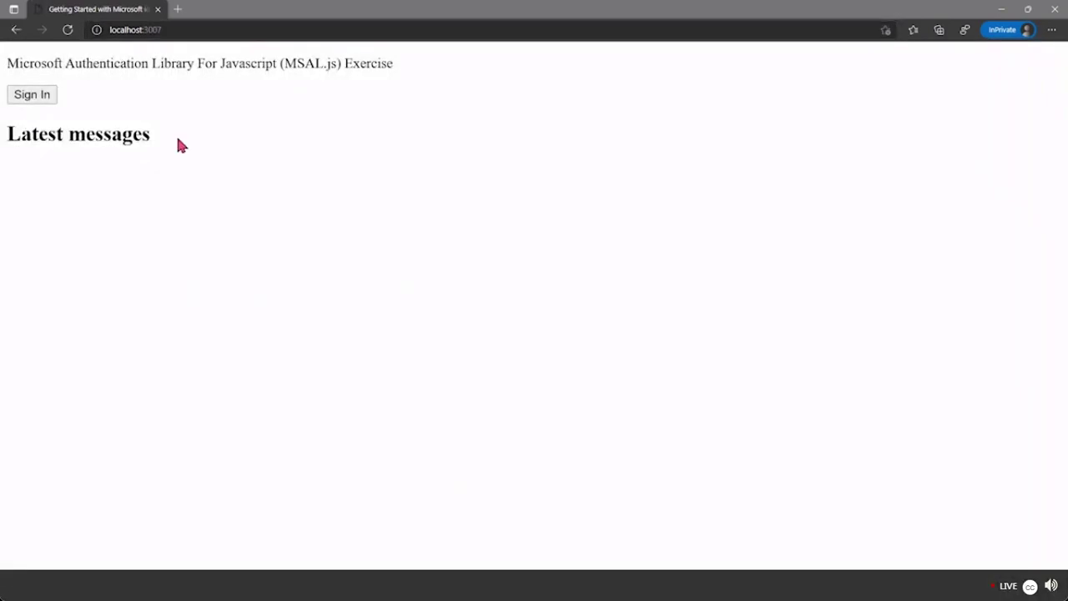
Sign in to the MSAL exercise page with the test user's e-mail and account password, and cancel the permission request
left_click(38, 102)
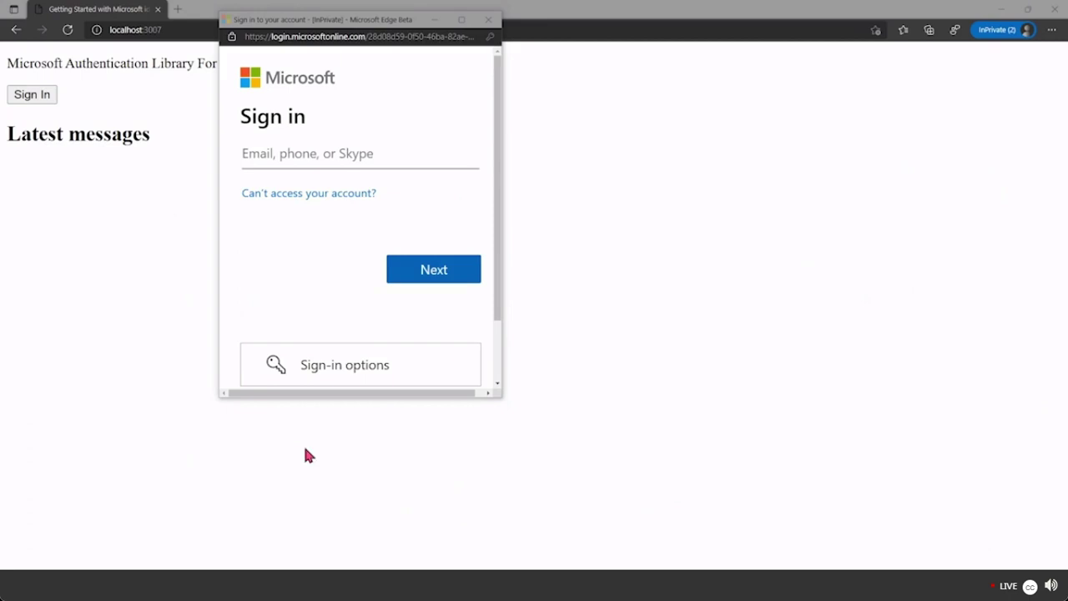
left_click(309, 154)
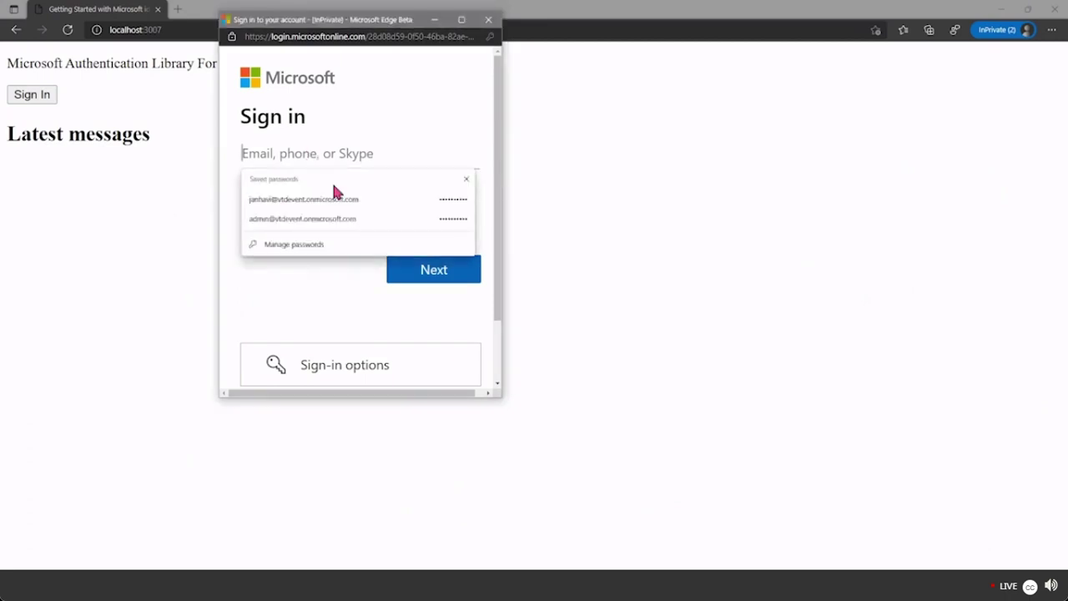
key("ctrl+v")
left_click(390, 275)
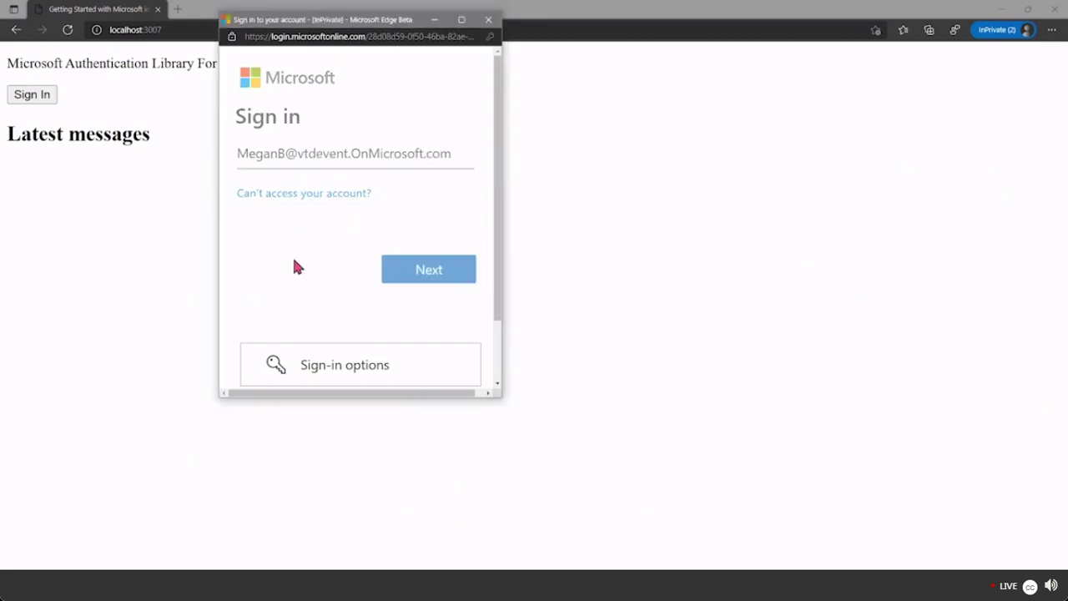
left_click(308, 186)
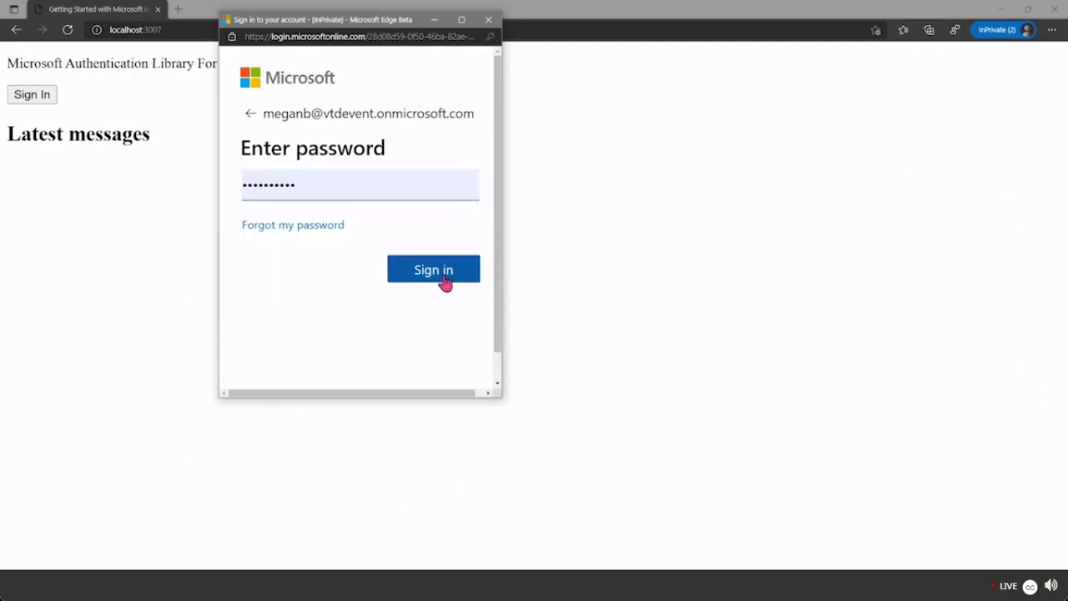
left_click(447, 286)
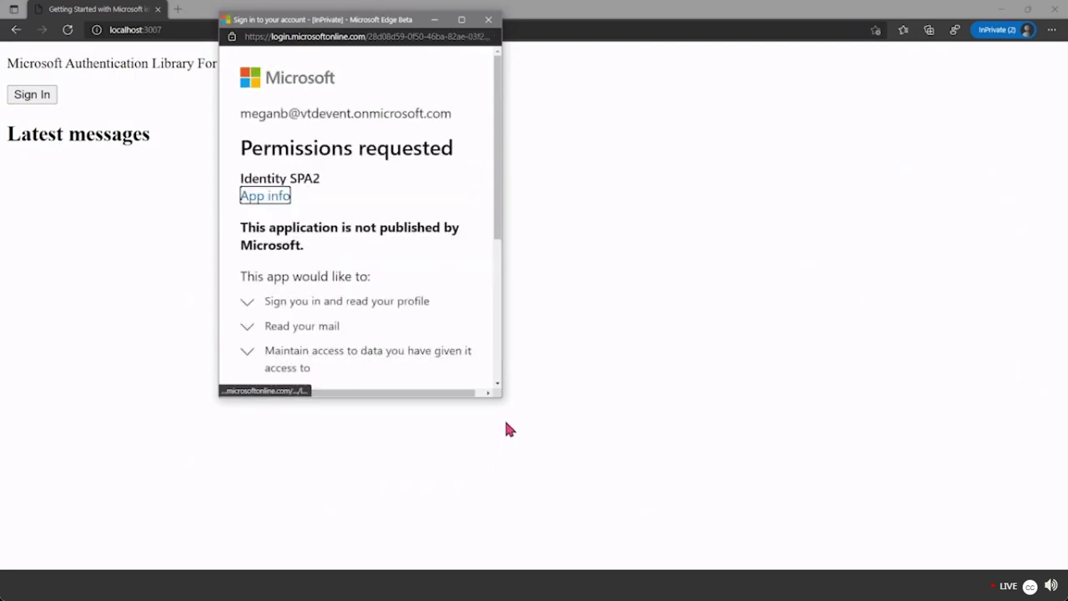
left_click_drag(501, 396, 599, 537)
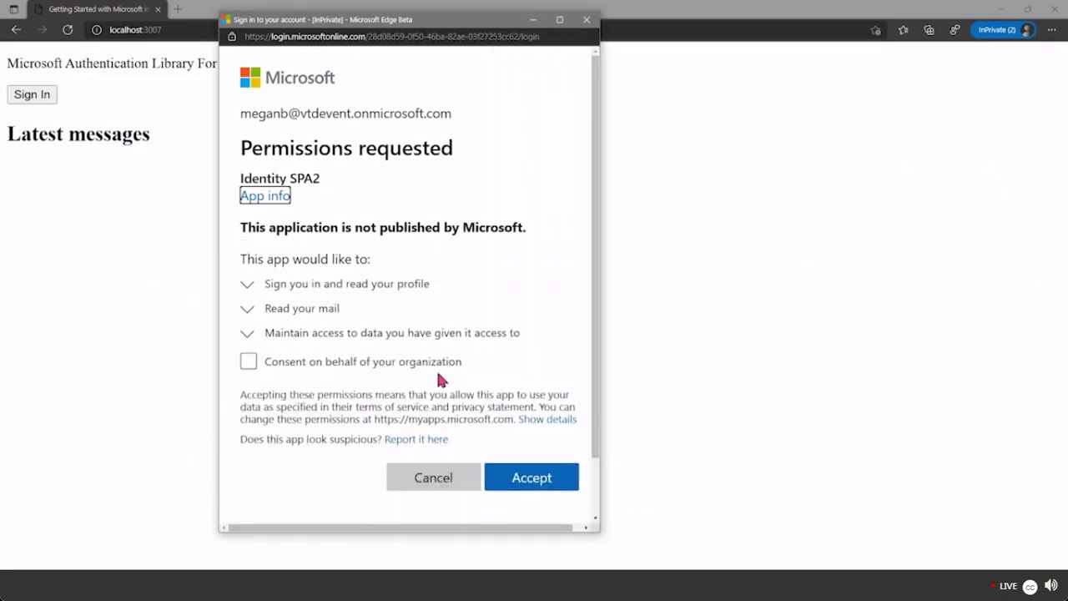
left_click(404, 487)
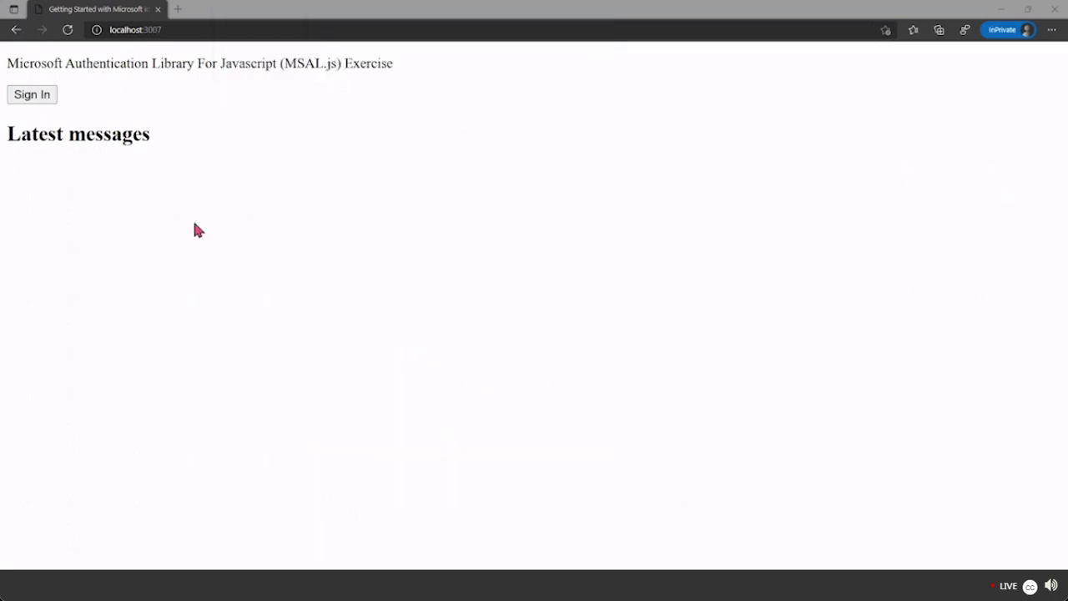
Retry the sign-in, decline Identity SPA2's permission request again, and close the InPrivate window
left_click(40, 101)
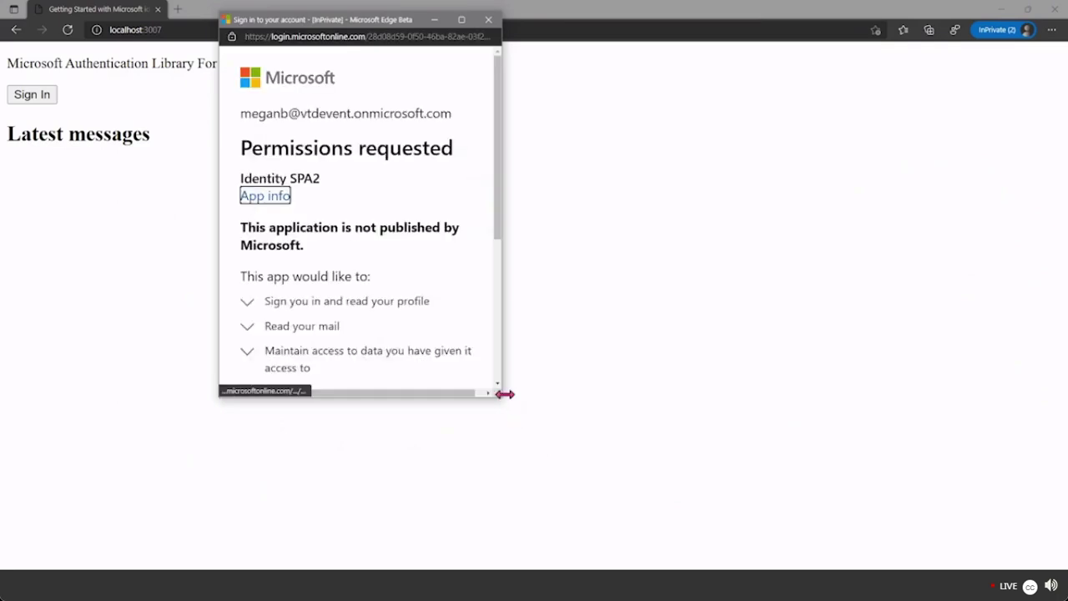
left_click_drag(500, 400, 562, 507)
left_click(381, 497)
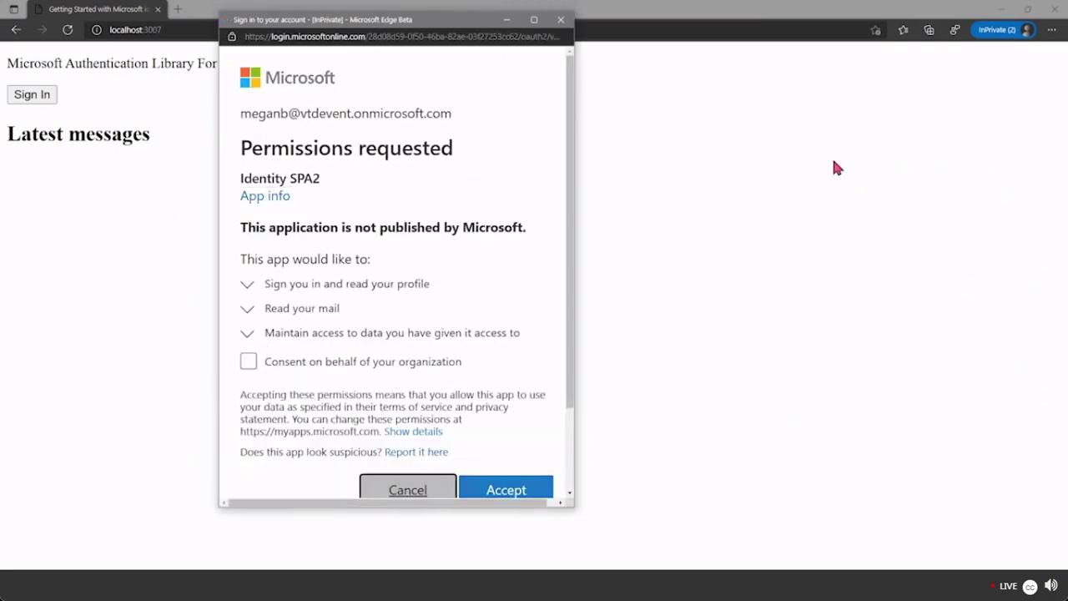
left_click(1053, 8)
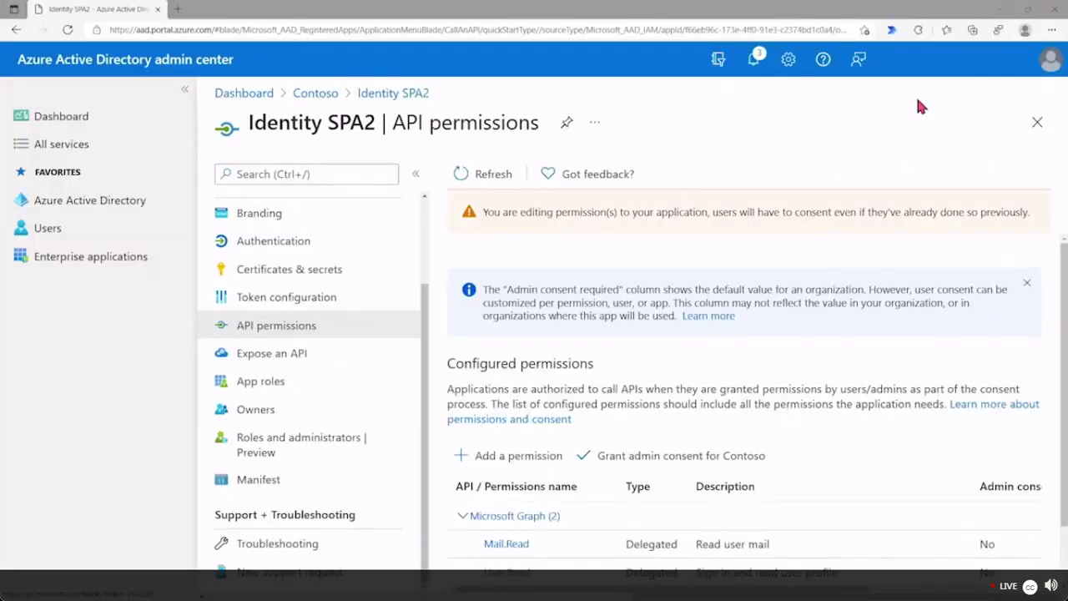
Open a fresh InPrivate window and load the sample app at localhost:3007
left_click(1051, 30)
left_click(974, 82)
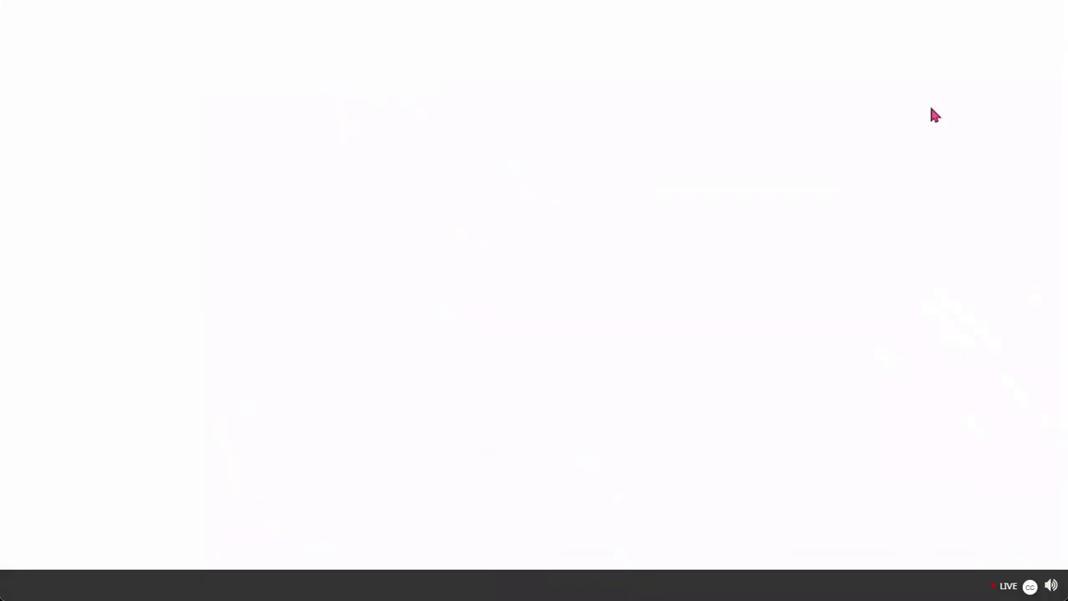
type("local")
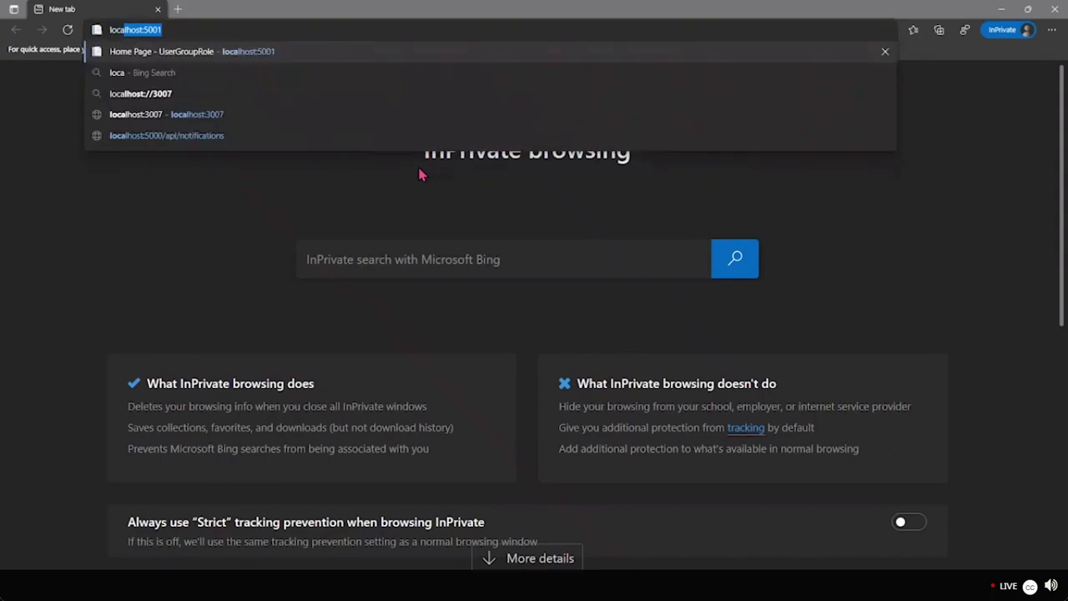
key("Down")
key("Down")
key("Down")
key("Return")
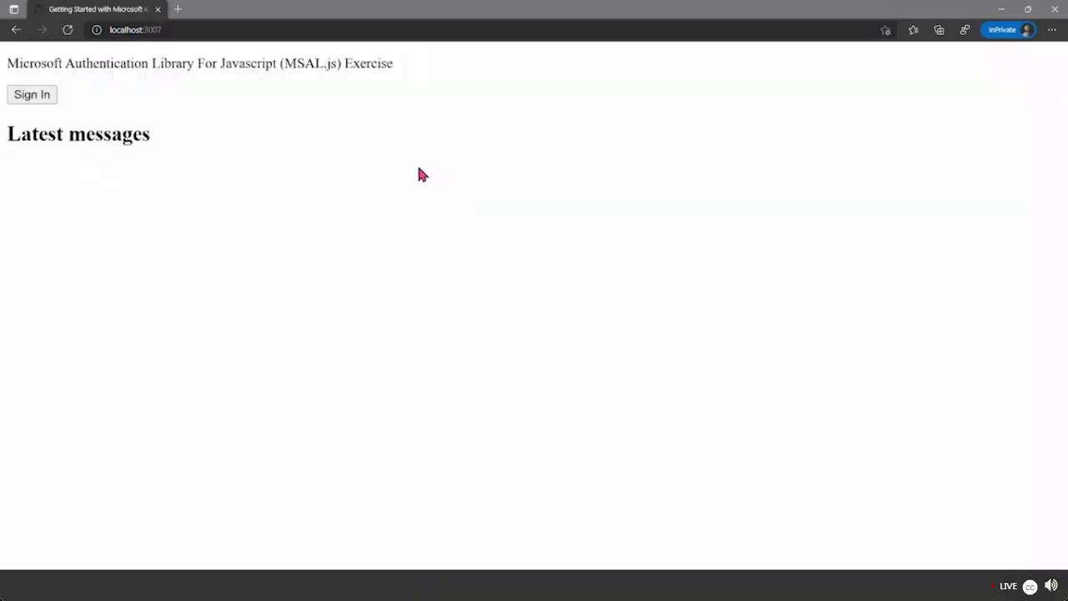
Sign in to the MSAL exercise page with the administrator's saved e-mail and account password
left_click(38, 96)
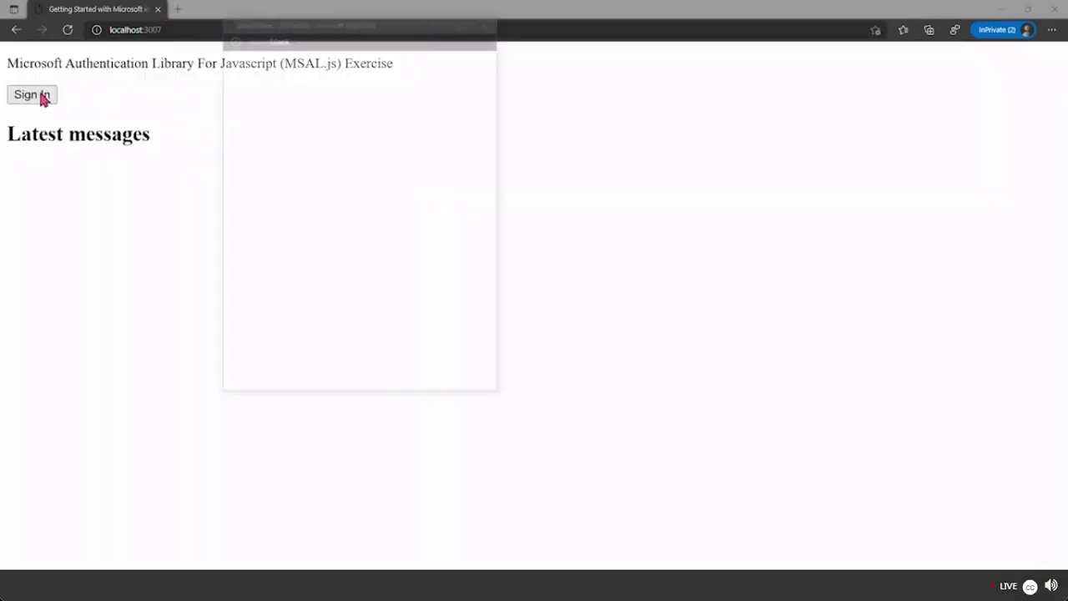
left_click(343, 153)
left_click(334, 200)
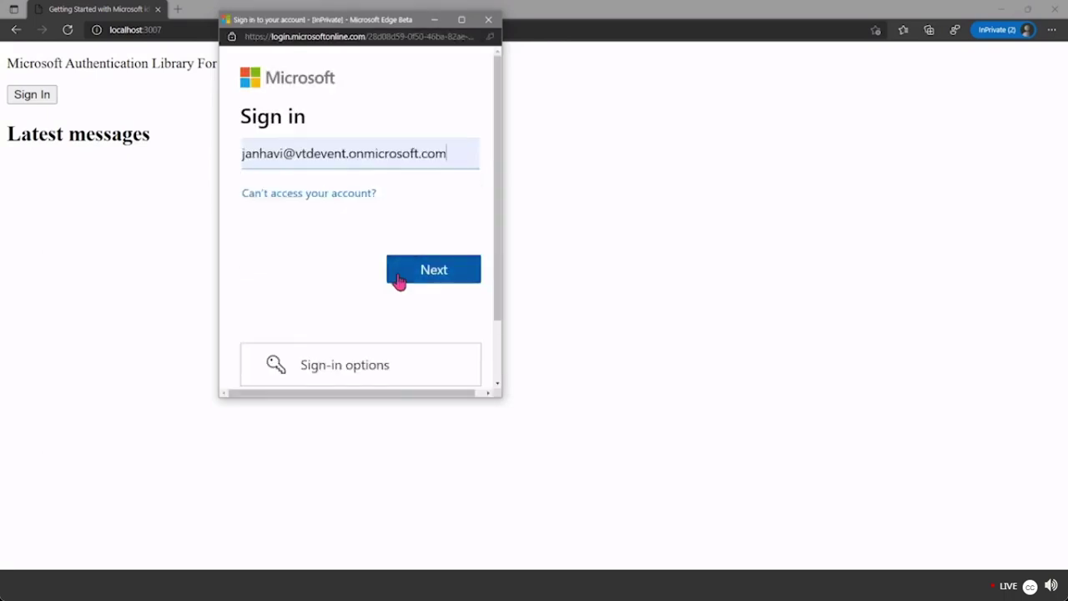
left_click(422, 282)
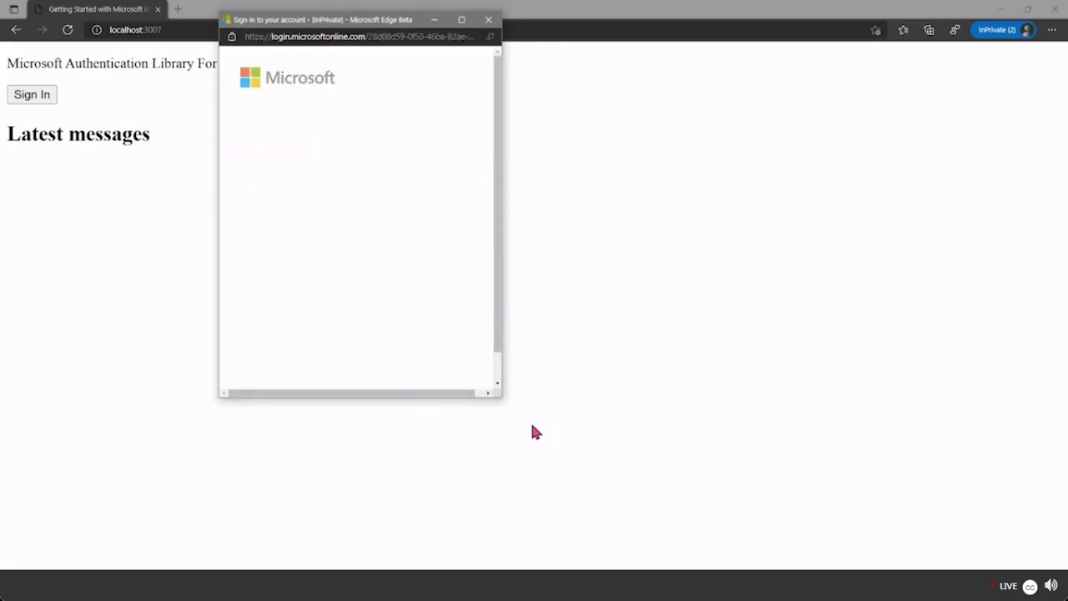
left_click(447, 278)
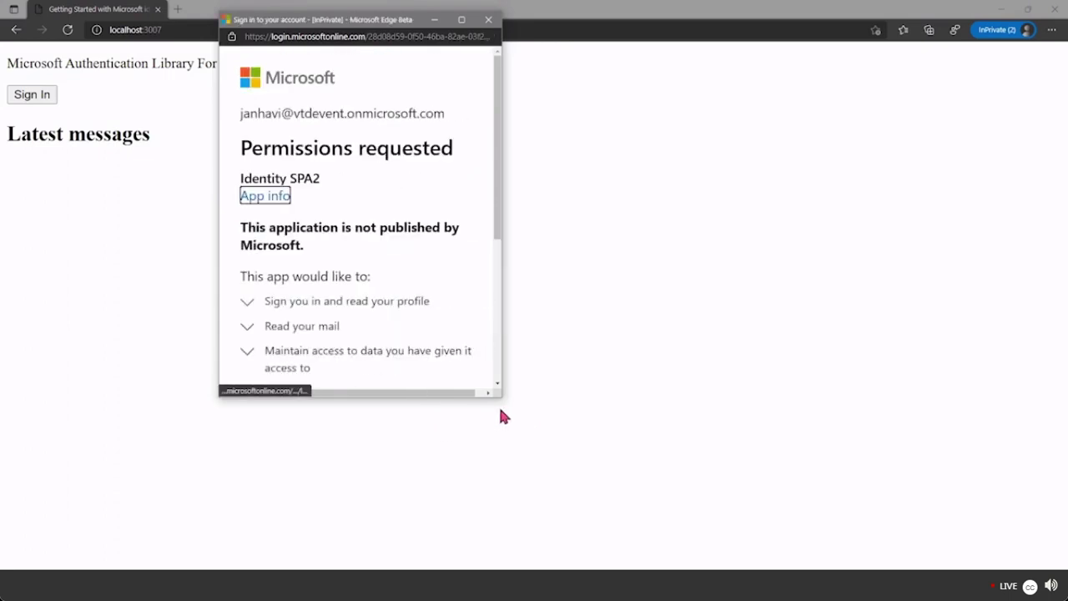
Enlarge the permission request window, consent on behalf of the organization, and accept Identity SPA2's requested permissions
left_click_drag(501, 396, 650, 513)
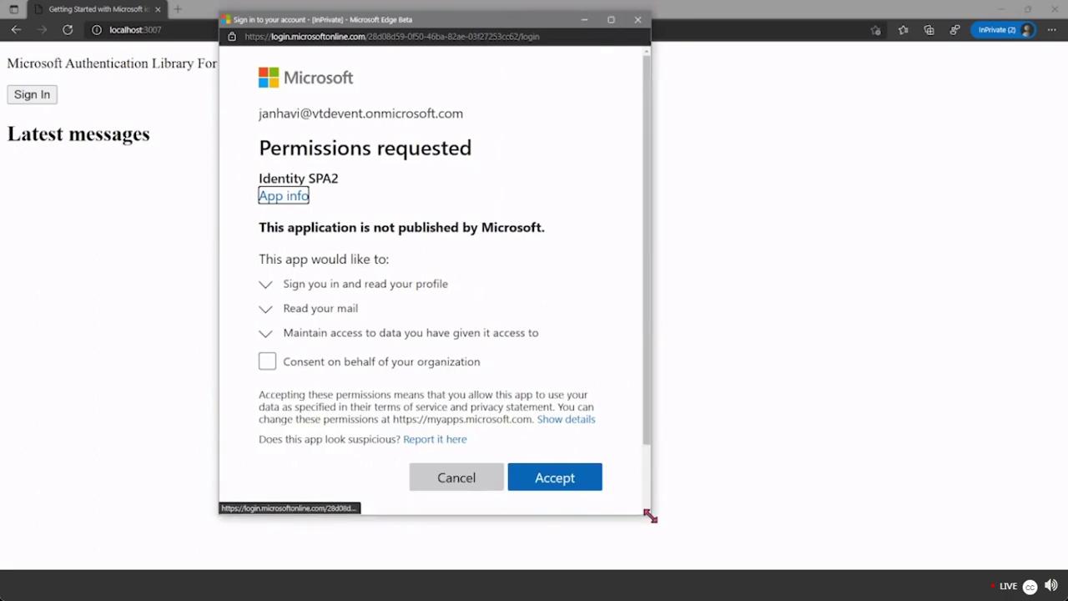
left_click(267, 363)
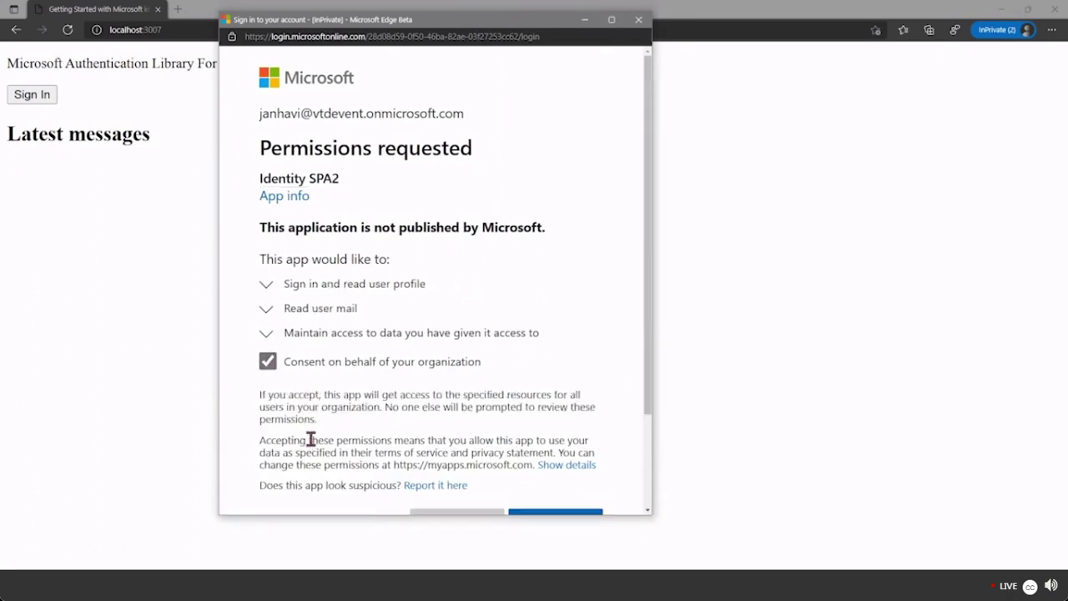
scroll(548, 340, "down", 2)
scroll(551, 342, "down", 1)
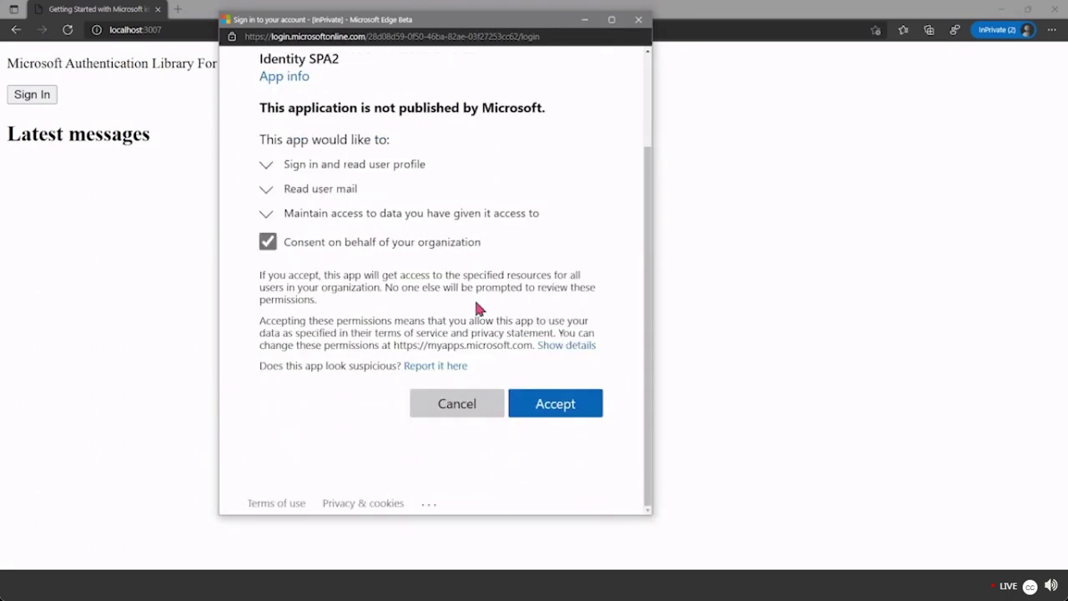
left_click(564, 409)
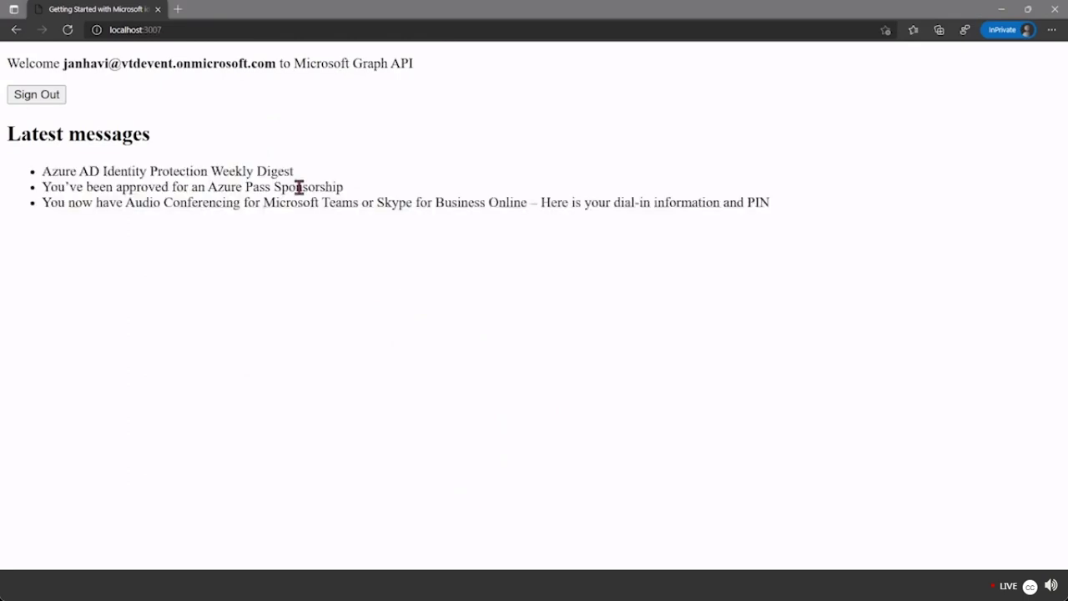
Sign out of the administrator account and start a new sign-in using another account
left_click(37, 95)
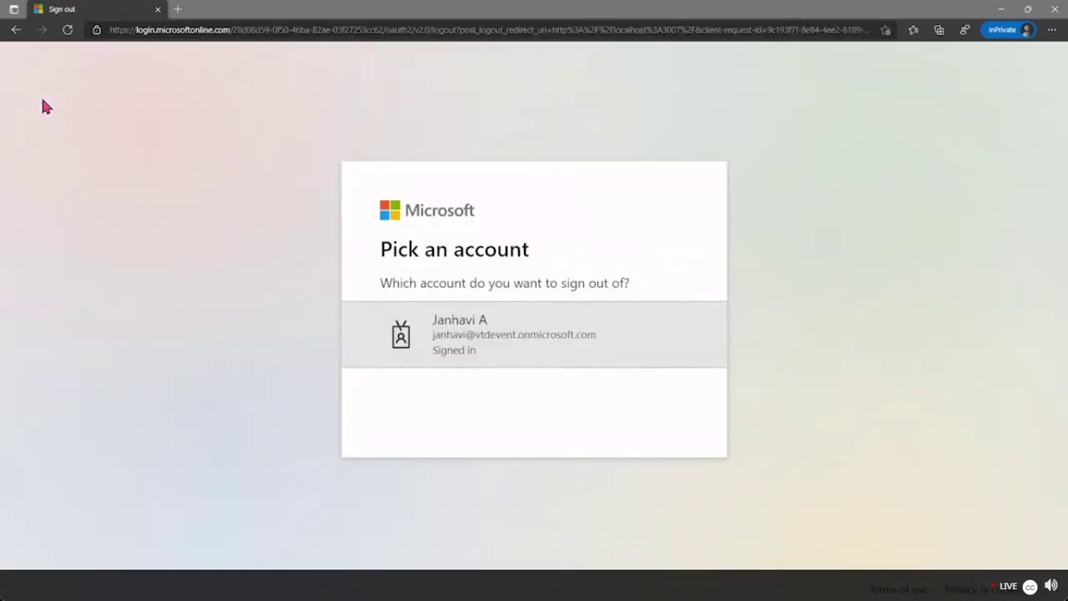
left_click(589, 346)
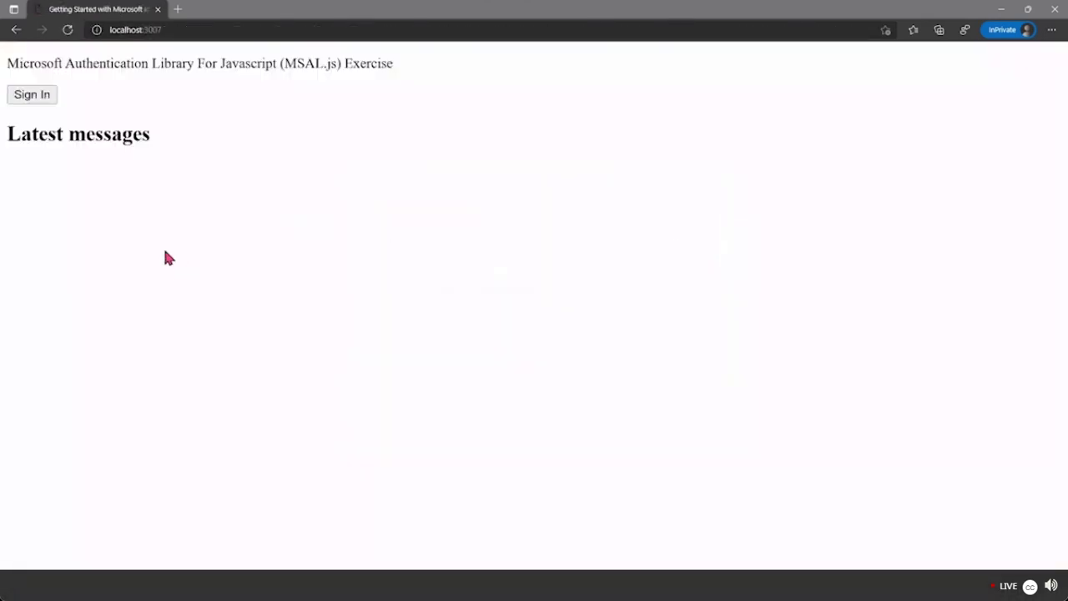
left_click(50, 97)
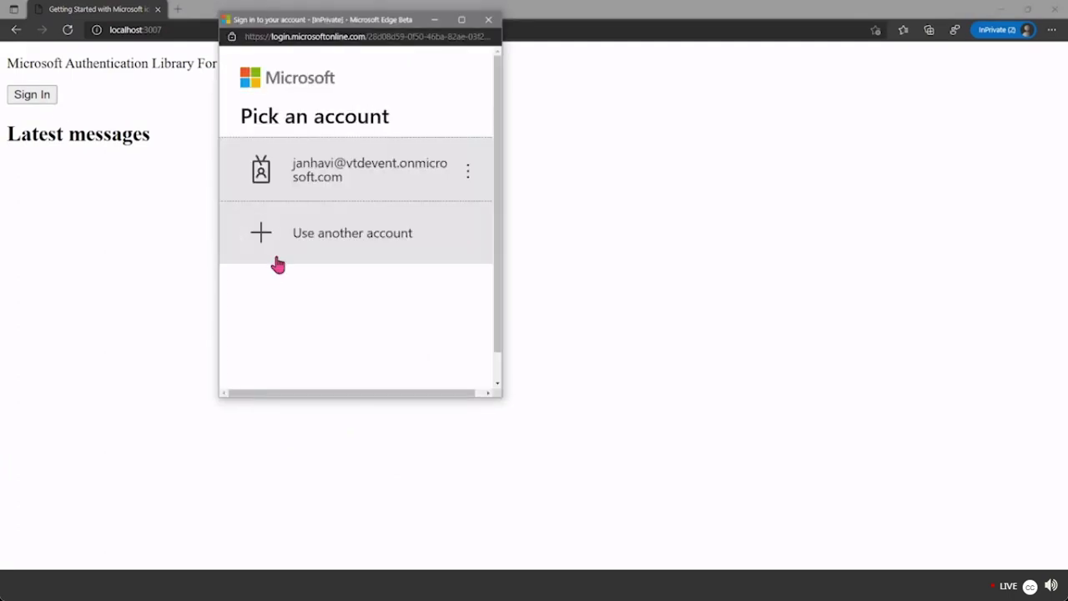
left_click(314, 247)
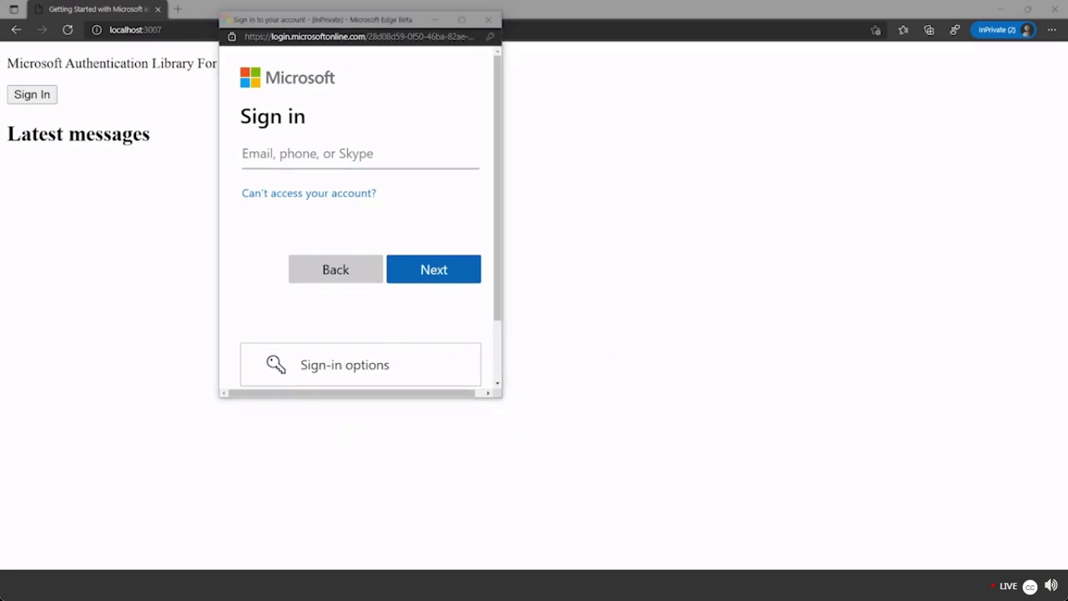
Sign in as a second organization user by entering that user's e-mail and account password
left_click(340, 156)
key("ctrl+v")
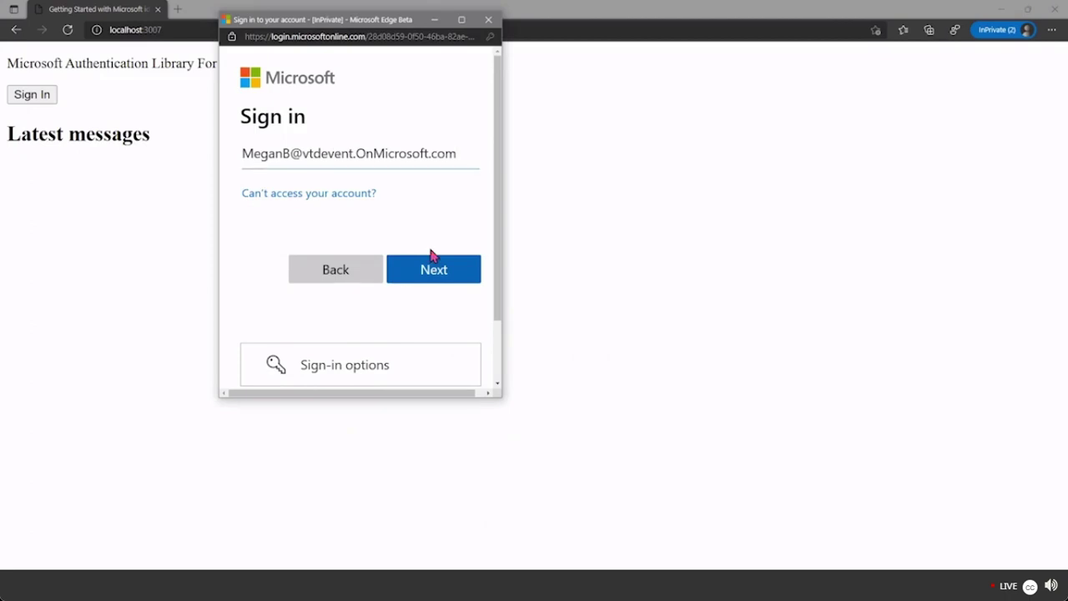
left_click(443, 281)
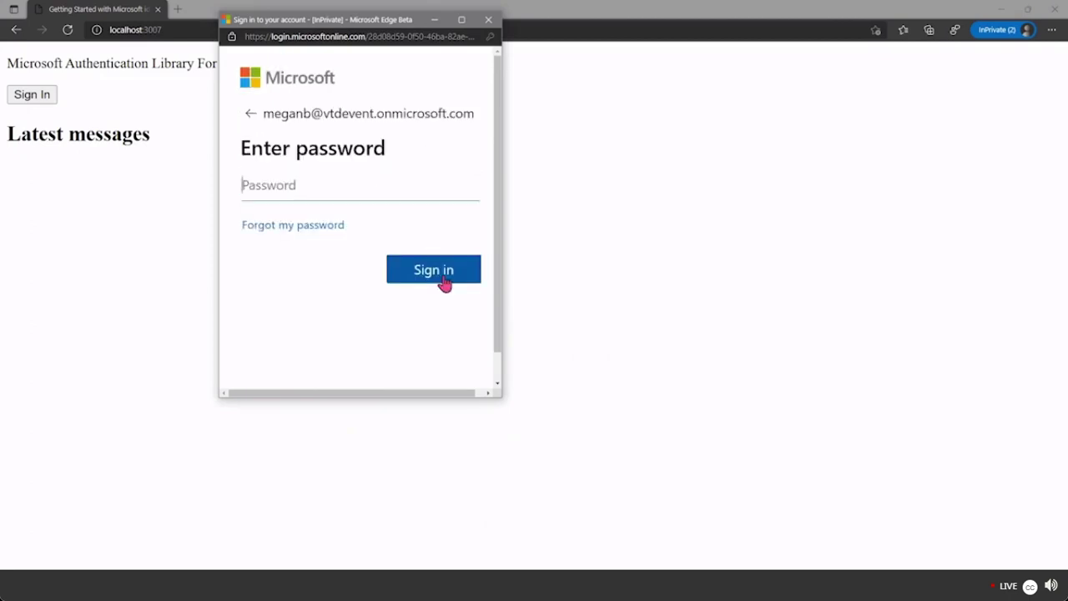
left_click(381, 187)
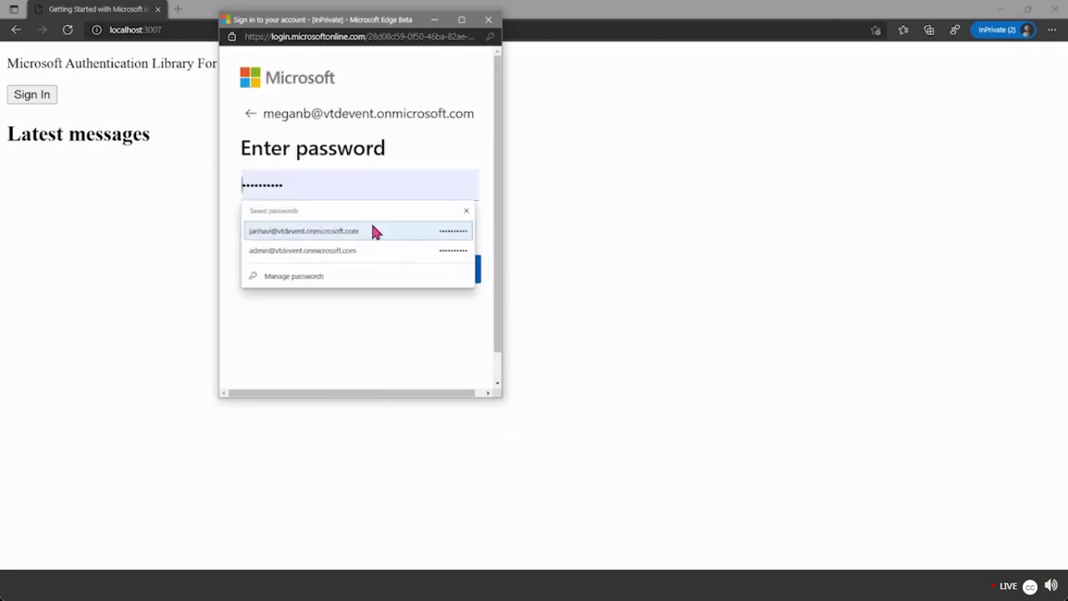
key("ctrl+v")
left_click(434, 270)
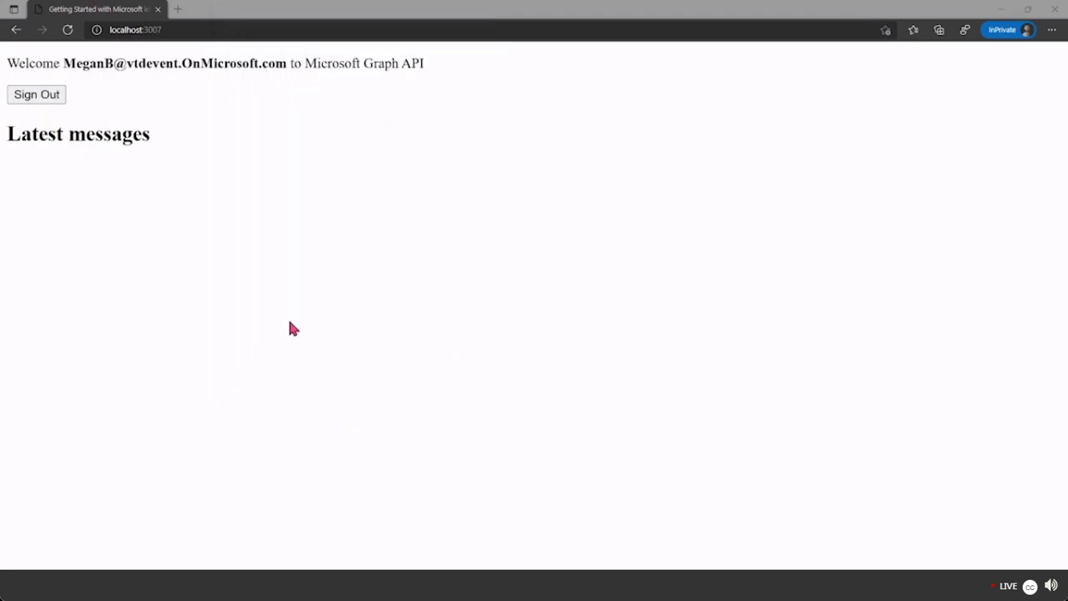